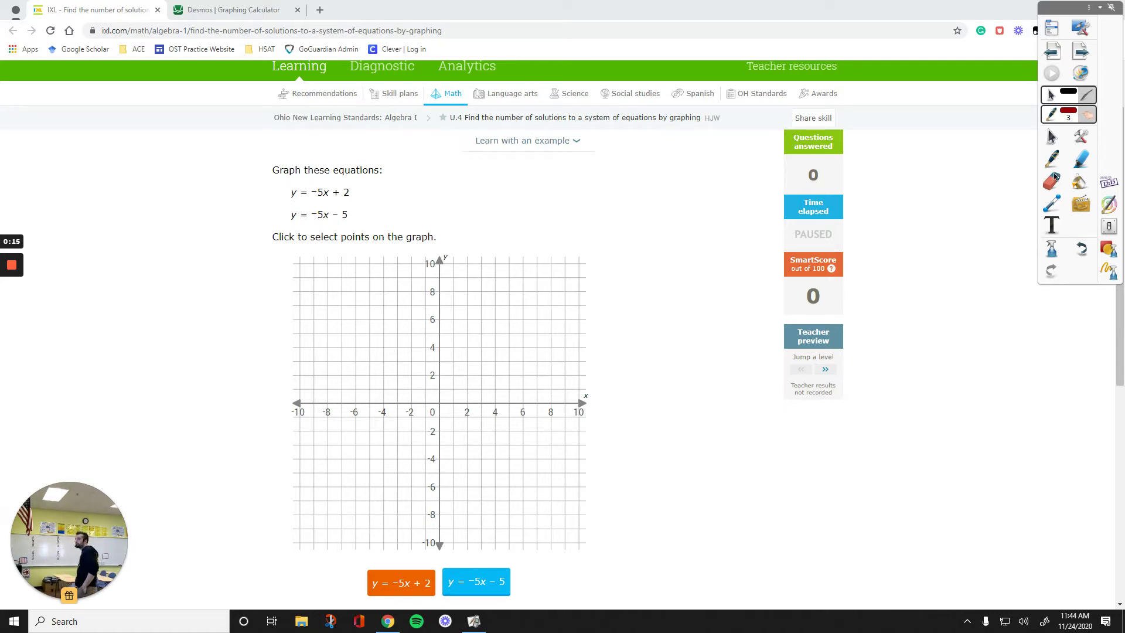
# Circle the shared −5 slope in y = −5x + 2 and y = −5x − 5 in red ink
pyautogui.moveTo(1121, 292)
pyautogui.mouseDown()
pyautogui.moveTo(1112, 420)
pyautogui.moveTo(1117, 309)
pyautogui.mouseUp()
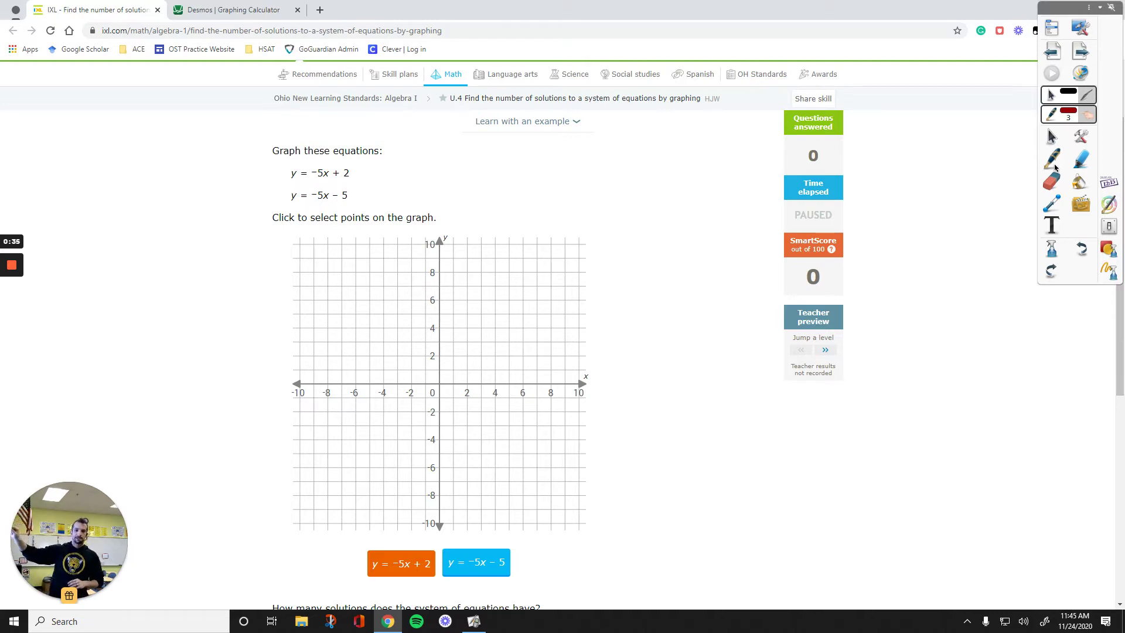
pyautogui.moveTo(318, 158)
pyautogui.mouseDown()
pyautogui.moveTo(309, 175)
pyautogui.moveTo(326, 188)
pyautogui.moveTo(319, 158)
pyautogui.mouseUp()
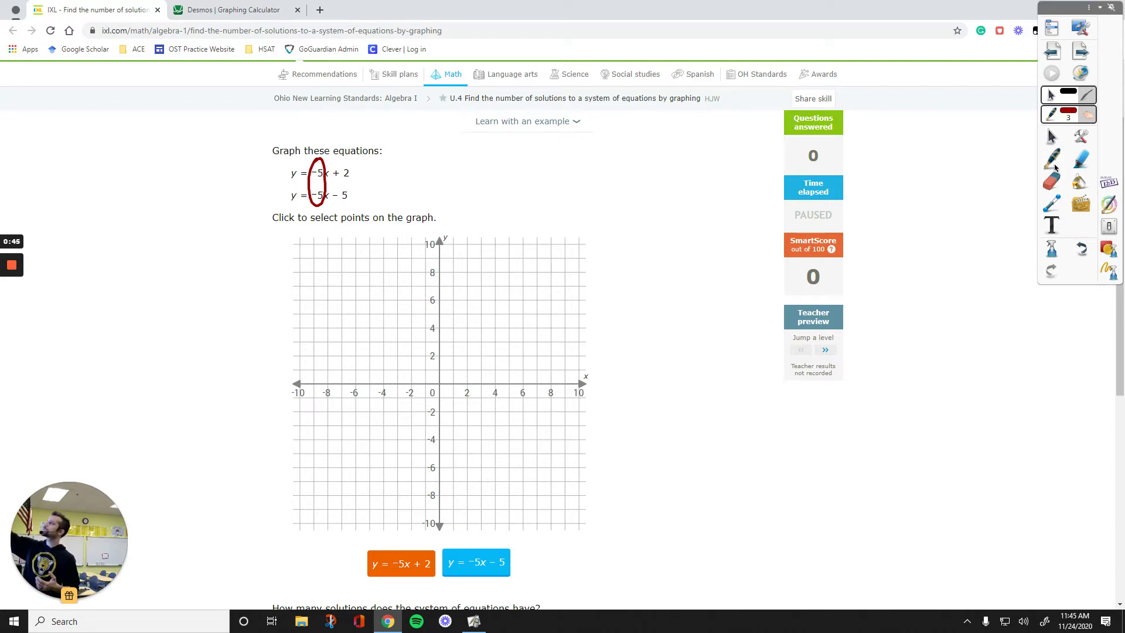
# Label the circled −5 'slope', then circle +2 and −5 in blue as 'starting point, y-int'
pyautogui.moveTo(326, 168)
pyautogui.mouseDown()
pyautogui.moveTo(374, 130)
pyautogui.moveTo(393, 141)
pyautogui.moveTo(391, 122)
pyautogui.moveTo(405, 116)
pyautogui.mouseUp()
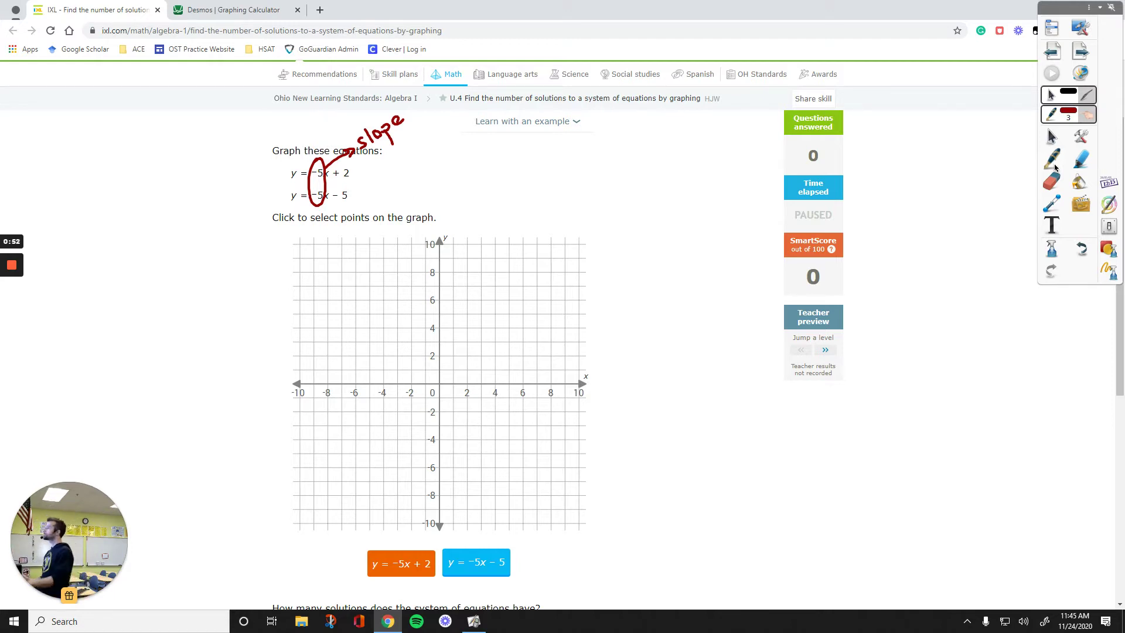
pyautogui.click(1068, 112)
pyautogui.click(1008, 126)
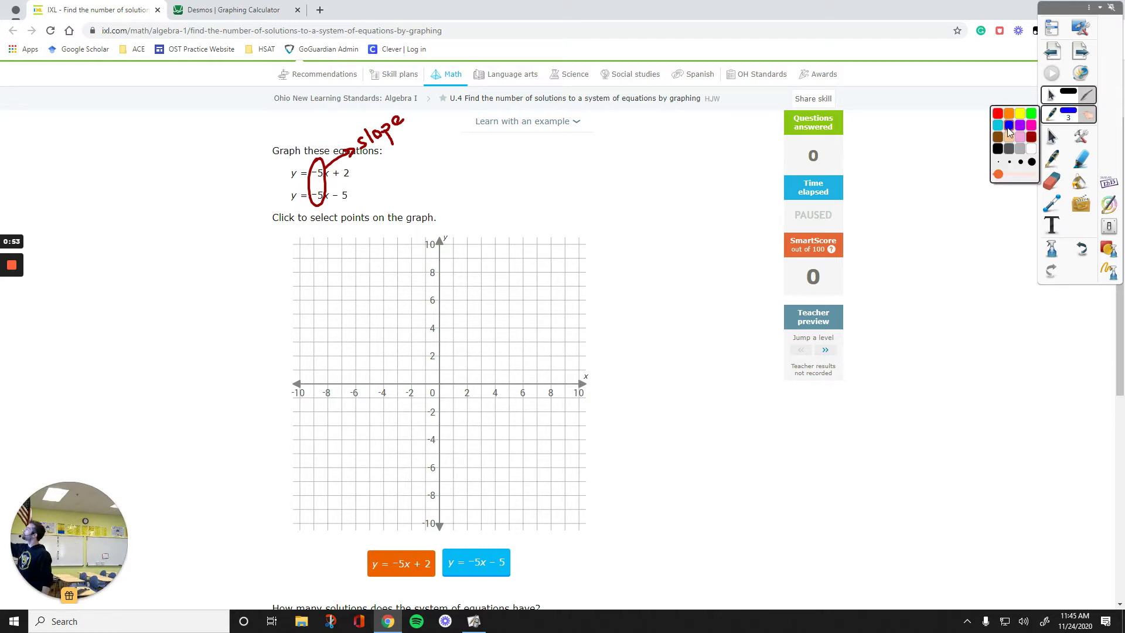
pyautogui.moveTo(345, 161)
pyautogui.mouseDown()
pyautogui.moveTo(328, 178)
pyautogui.moveTo(354, 199)
pyautogui.moveTo(355, 164)
pyautogui.moveTo(373, 184)
pyautogui.moveTo(388, 182)
pyautogui.moveTo(454, 143)
pyautogui.moveTo(464, 163)
pyautogui.moveTo(440, 200)
pyautogui.moveTo(471, 169)
pyautogui.moveTo(482, 206)
pyautogui.moveTo(507, 159)
pyautogui.moveTo(515, 164)
pyautogui.mouseUp()
pyautogui.moveTo(476, 218)
pyautogui.mouseDown()
pyautogui.moveTo(527, 149)
pyautogui.moveTo(476, 217)
pyautogui.mouseUp()
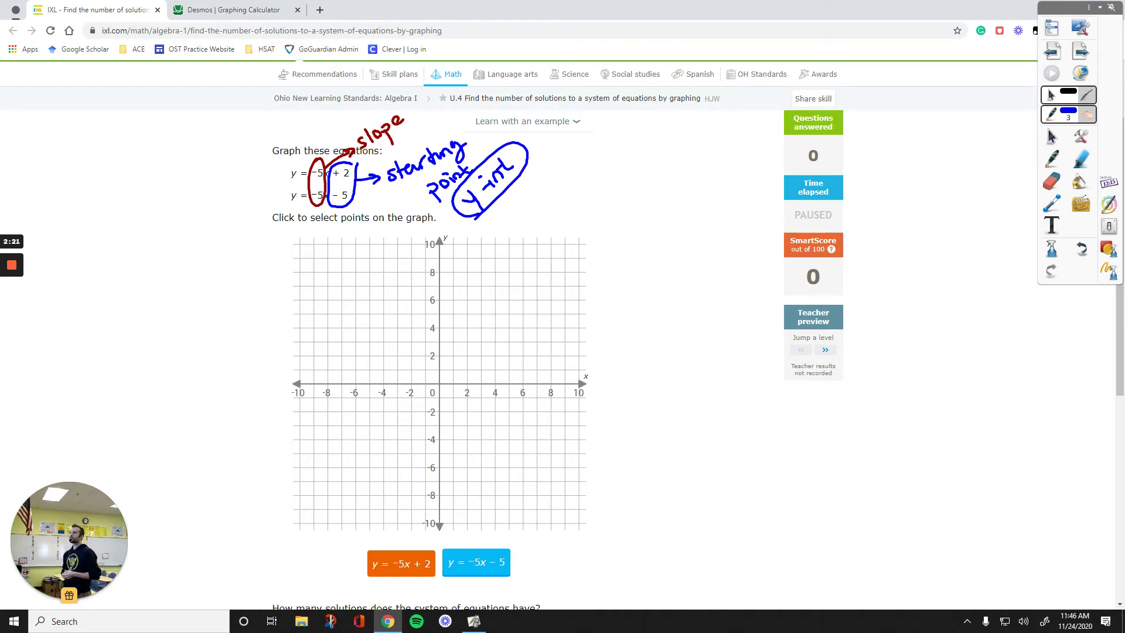
# Clear all ink, then circle the +2 in orange with an arrow labelled 'y-int'
pyautogui.click(1109, 271)
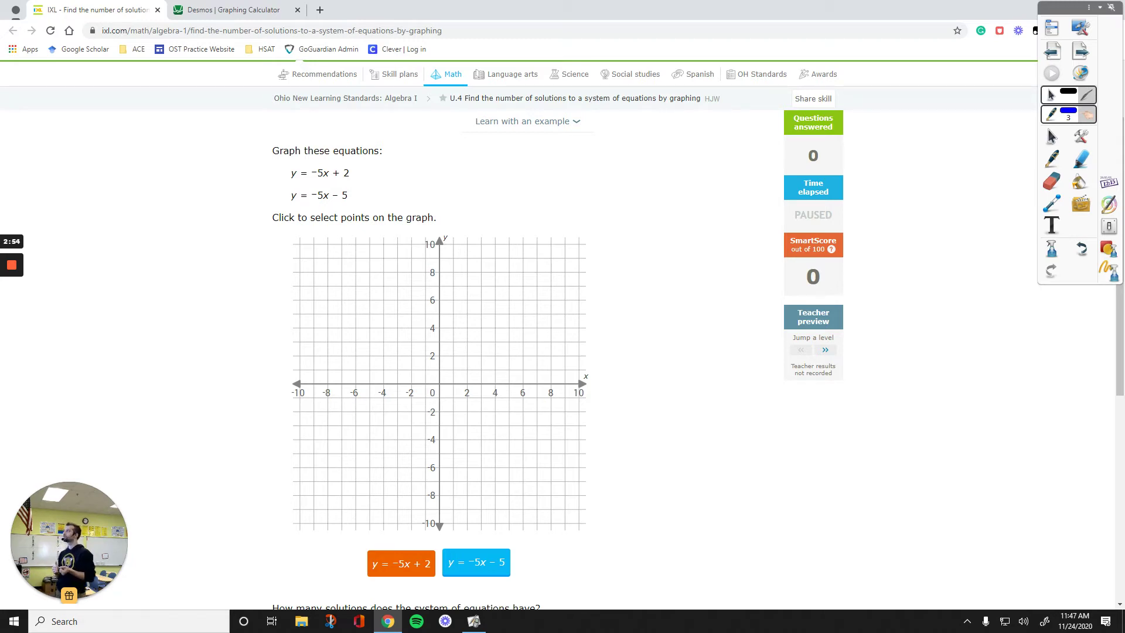
pyautogui.click(1067, 113)
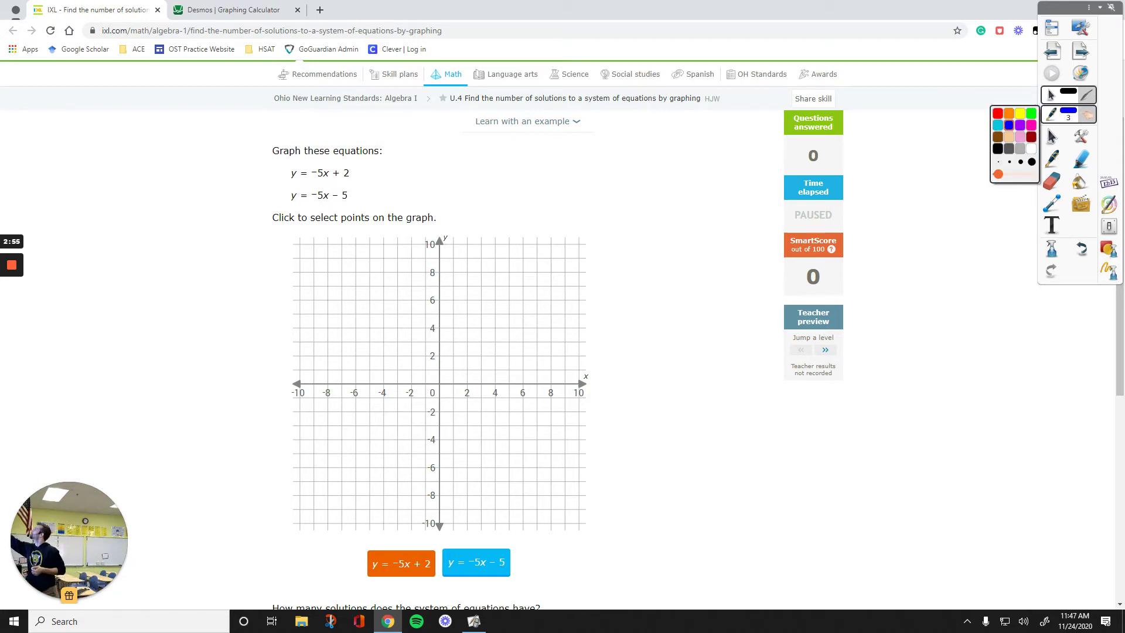
pyautogui.click(1008, 113)
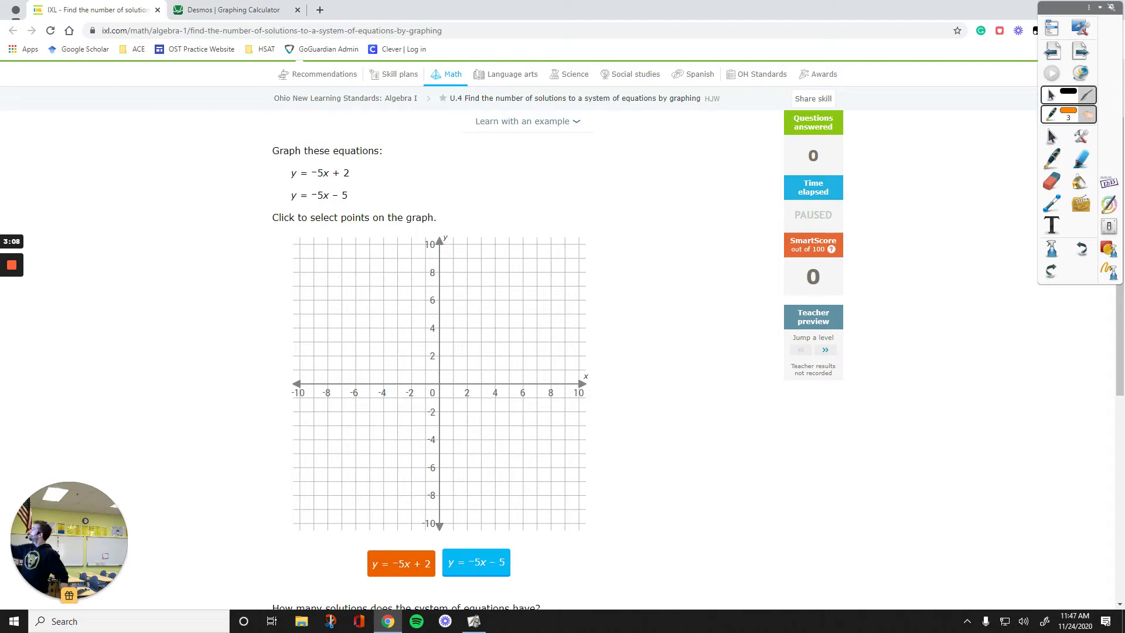
pyautogui.moveTo(345, 160)
pyautogui.mouseDown()
pyautogui.moveTo(332, 176)
pyautogui.moveTo(351, 162)
pyautogui.mouseUp()
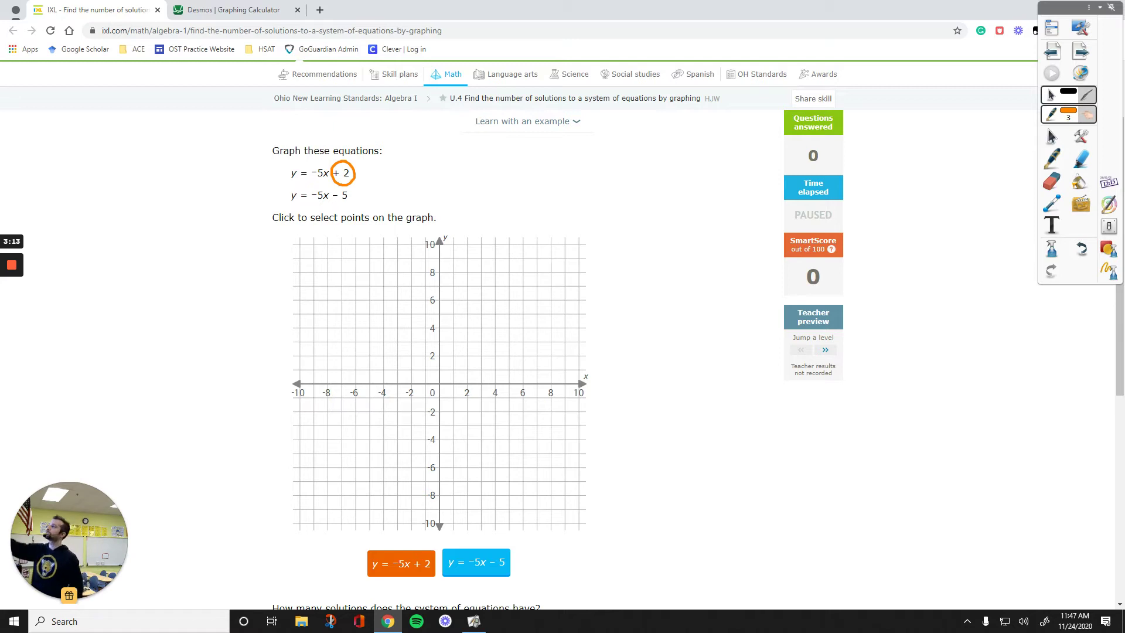
pyautogui.moveTo(360, 174); pyautogui.dragTo(436, 170)
pyautogui.moveTo(439, 153); pyautogui.dragTo(443, 169)
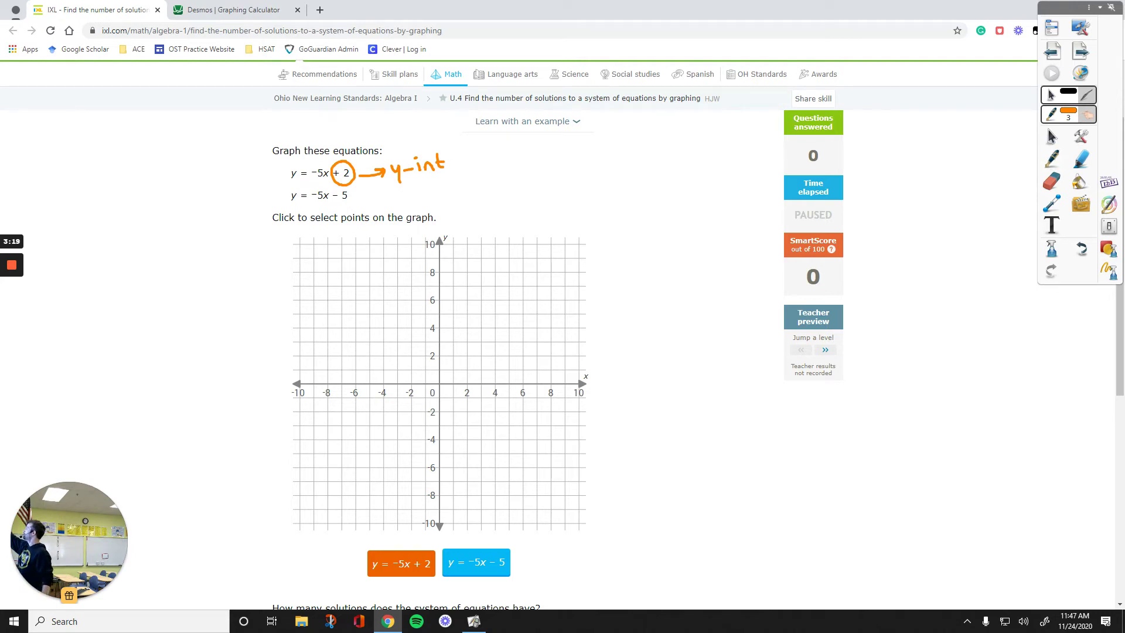
# Start writing 'y=' in black ink to the right of the problem
pyautogui.click(997, 148)
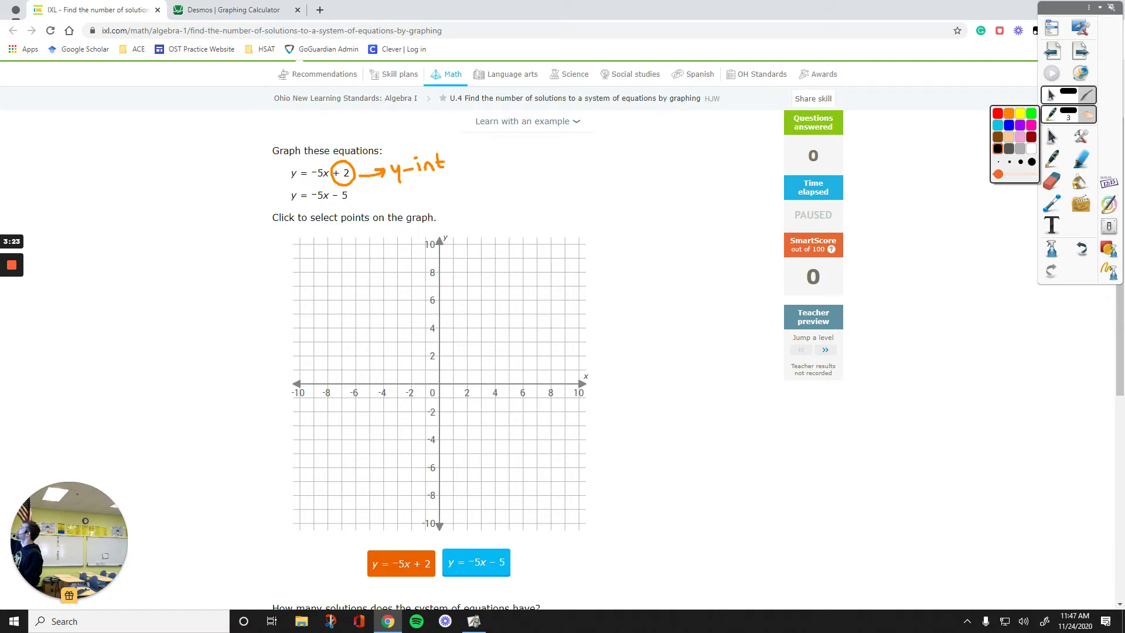
pyautogui.moveTo(857, 125); pyautogui.dragTo(867, 142)
pyautogui.moveTo(874, 121)
pyautogui.mouseDown()
pyautogui.moveTo(859, 161)
pyautogui.moveTo(891, 132)
pyautogui.moveTo(893, 141)
pyautogui.mouseUp()
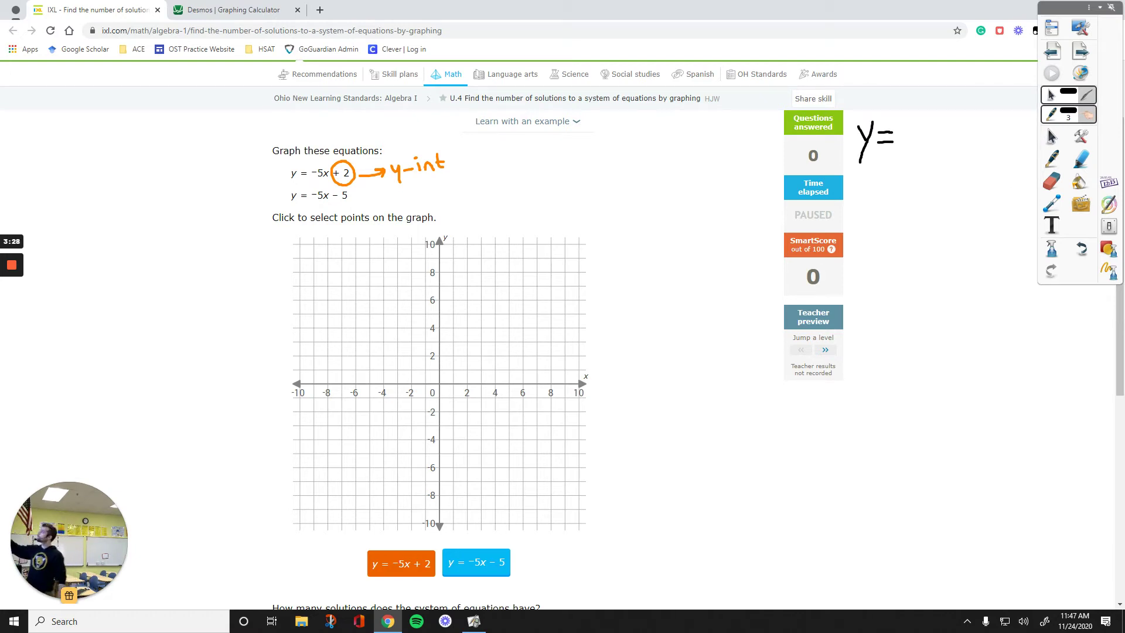
# Finish writing y = mx + b and box +b with an arrow labelled 'y-int'
pyautogui.moveTo(903, 144)
pyautogui.mouseDown()
pyautogui.moveTo(911, 127)
pyautogui.moveTo(943, 145)
pyautogui.moveTo(934, 145)
pyautogui.mouseUp()
pyautogui.moveTo(947, 138); pyautogui.dragTo(974, 144)
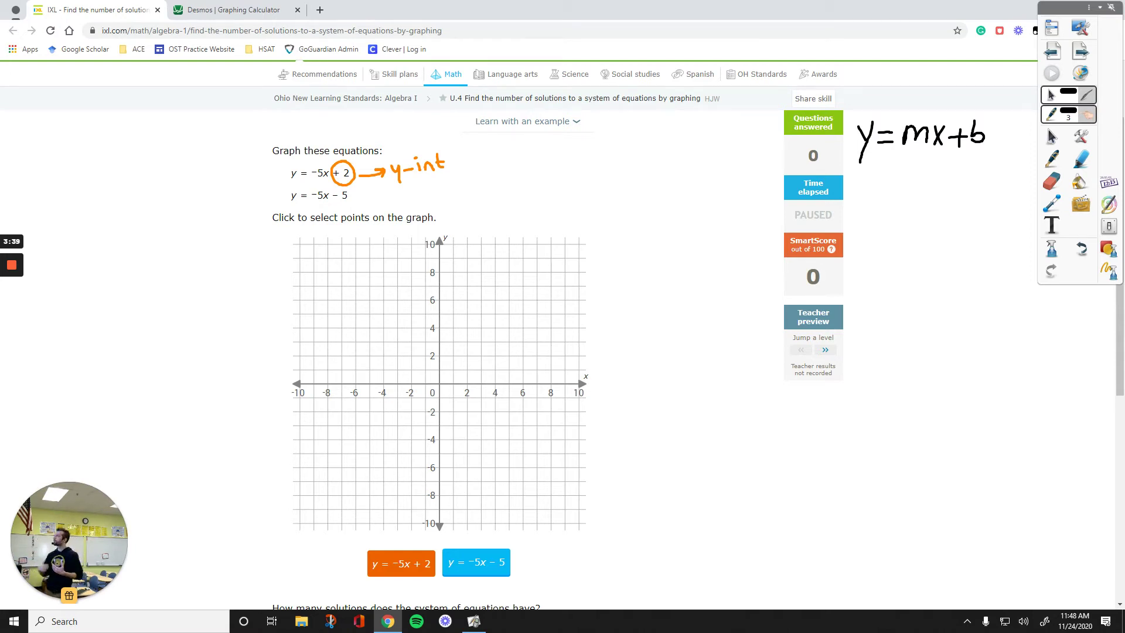
pyautogui.moveTo(947, 154)
pyautogui.mouseDown()
pyautogui.moveTo(999, 133)
pyautogui.moveTo(948, 130)
pyautogui.moveTo(947, 157)
pyautogui.moveTo(989, 181)
pyautogui.moveTo(984, 224)
pyautogui.mouseUp()
pyautogui.moveTo(989, 202); pyautogui.dragTo(1003, 207)
pyautogui.moveTo(1006, 206); pyautogui.dragTo(1021, 205)
pyautogui.moveTo(1023, 179); pyautogui.dragTo(1033, 199)
pyautogui.moveTo(1017, 191); pyautogui.dragTo(1030, 185)
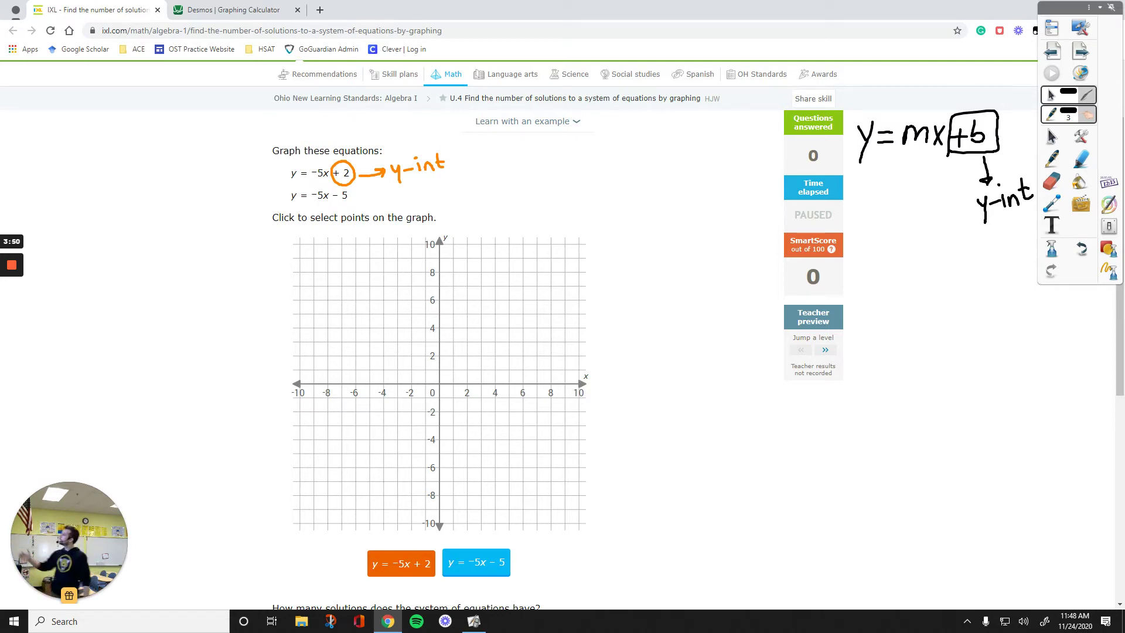
# Box m and rewrite it as m over 1, labelled rise over run
pyautogui.moveTo(896, 111)
pyautogui.mouseDown()
pyautogui.moveTo(933, 144)
pyautogui.moveTo(894, 159)
pyautogui.moveTo(895, 112)
pyautogui.mouseUp()
pyautogui.moveTo(908, 172)
pyautogui.mouseDown()
pyautogui.moveTo(901, 189)
pyautogui.moveTo(912, 188)
pyautogui.mouseUp()
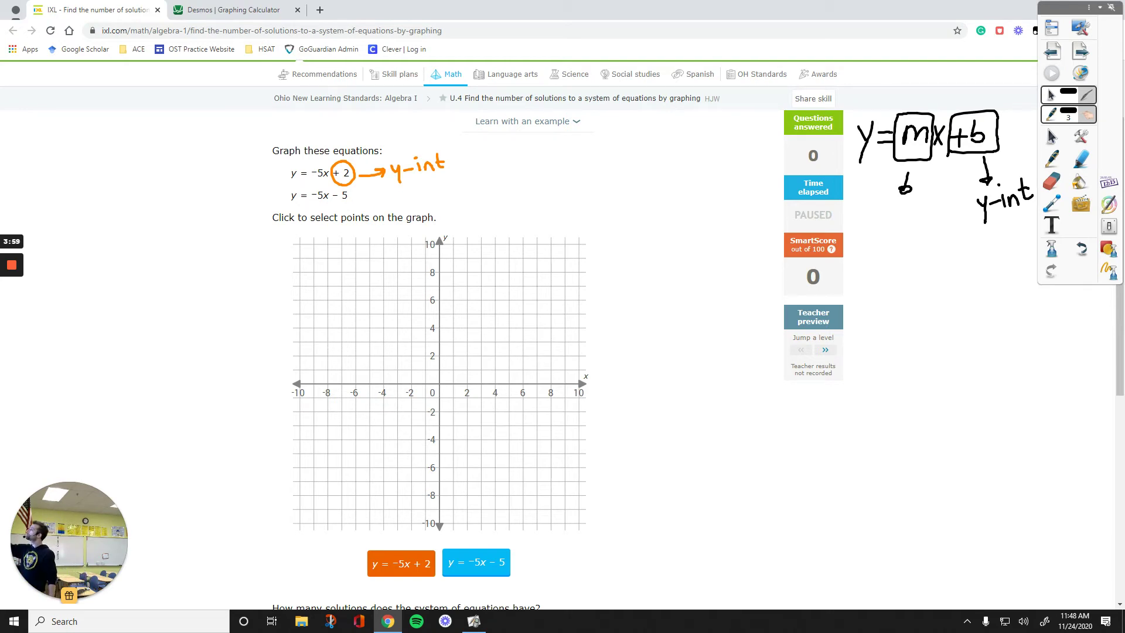
pyautogui.moveTo(882, 201)
pyautogui.mouseDown()
pyautogui.moveTo(913, 223)
pyautogui.moveTo(890, 253)
pyautogui.mouseUp()
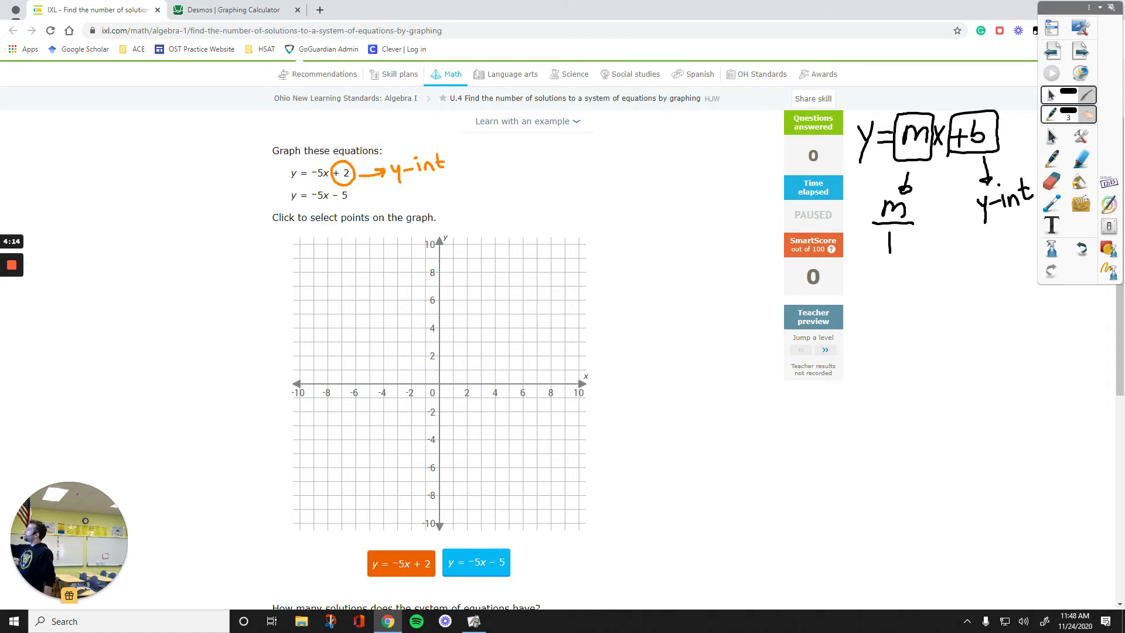
pyautogui.moveTo(917, 209); pyautogui.dragTo(955, 203)
pyautogui.moveTo(915, 252)
pyautogui.mouseDown()
pyautogui.moveTo(926, 242)
pyautogui.moveTo(955, 250)
pyautogui.moveTo(947, 220)
pyautogui.mouseUp()
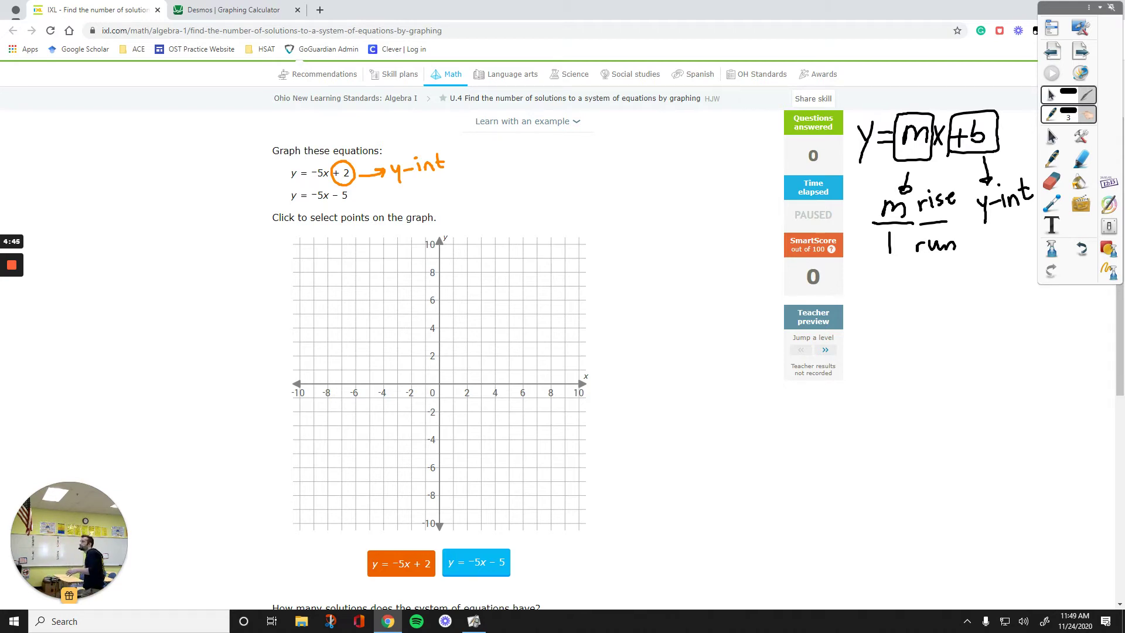
pyautogui.click(1052, 136)
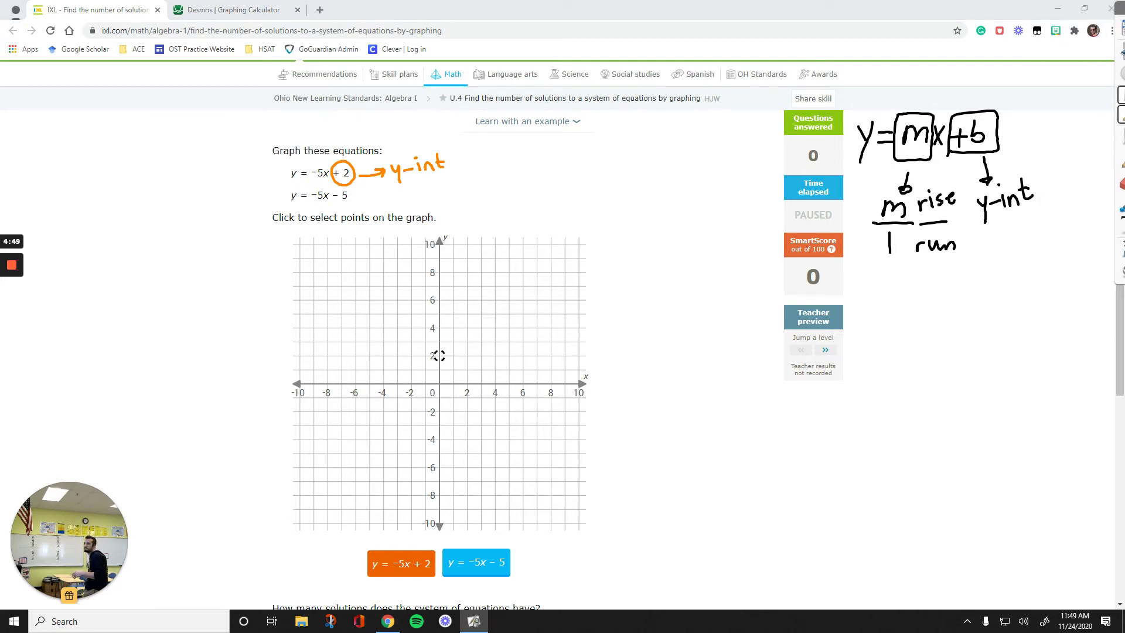
# Plot (0, 2) and note the −5 slope in orange as −5 over 1, rise over run
pyautogui.click(438, 355)
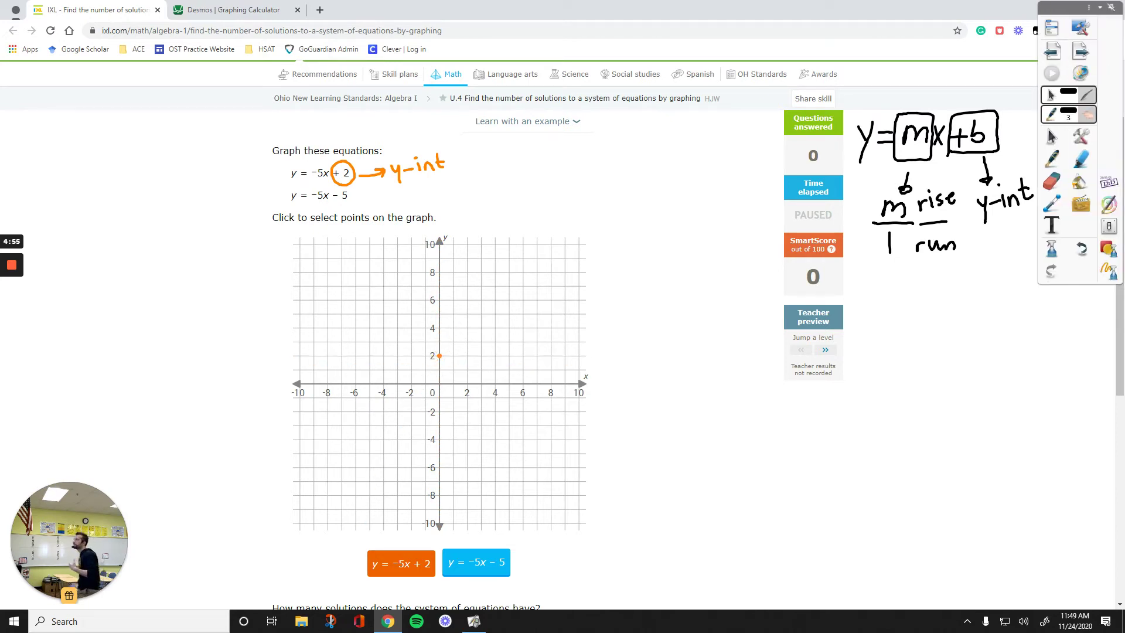
pyautogui.click(1086, 116)
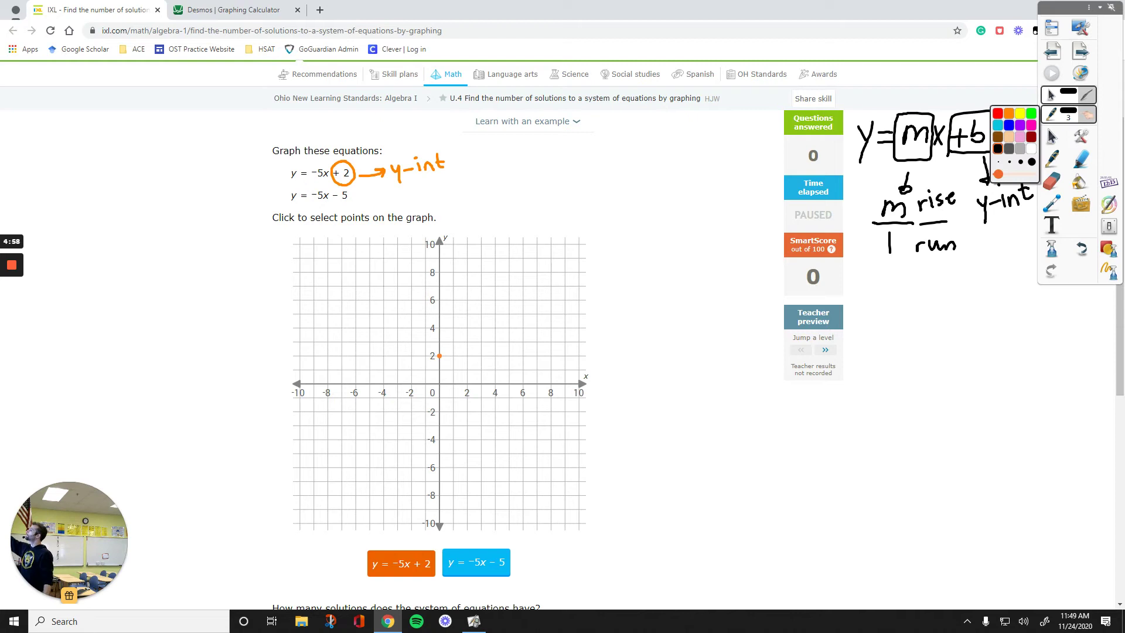
pyautogui.click(1008, 113)
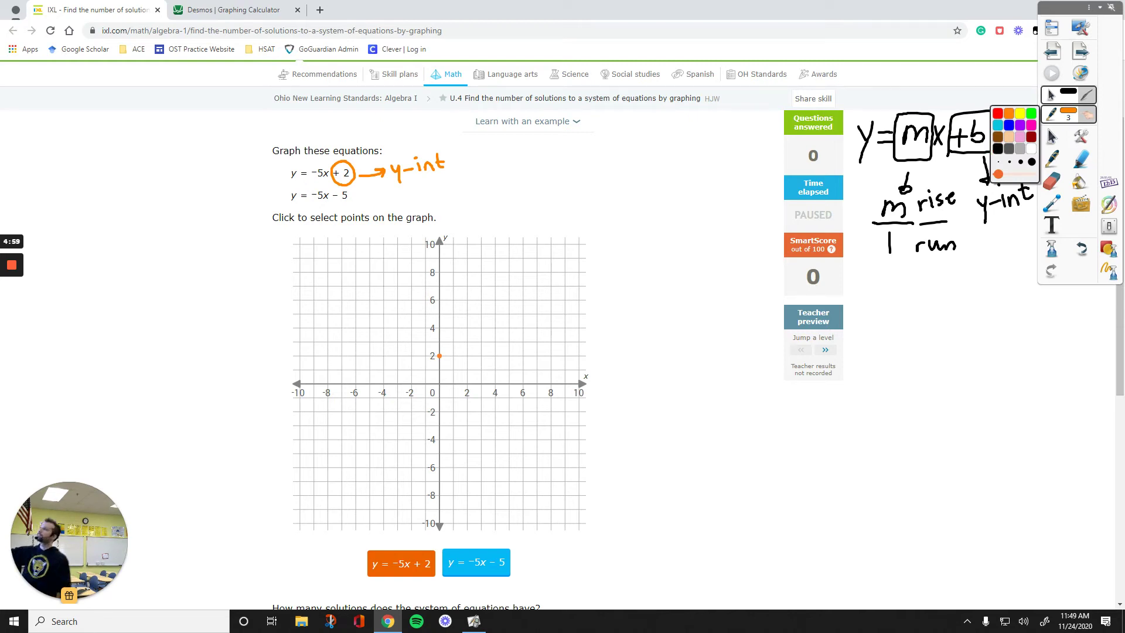
pyautogui.moveTo(315, 157)
pyautogui.mouseDown()
pyautogui.moveTo(305, 174)
pyautogui.moveTo(320, 158)
pyautogui.moveTo(212, 167)
pyautogui.moveTo(221, 174)
pyautogui.mouseUp()
pyautogui.moveTo(142, 185)
pyautogui.mouseDown()
pyautogui.moveTo(169, 176)
pyautogui.moveTo(166, 197)
pyautogui.moveTo(192, 199)
pyautogui.moveTo(169, 236)
pyautogui.mouseUp()
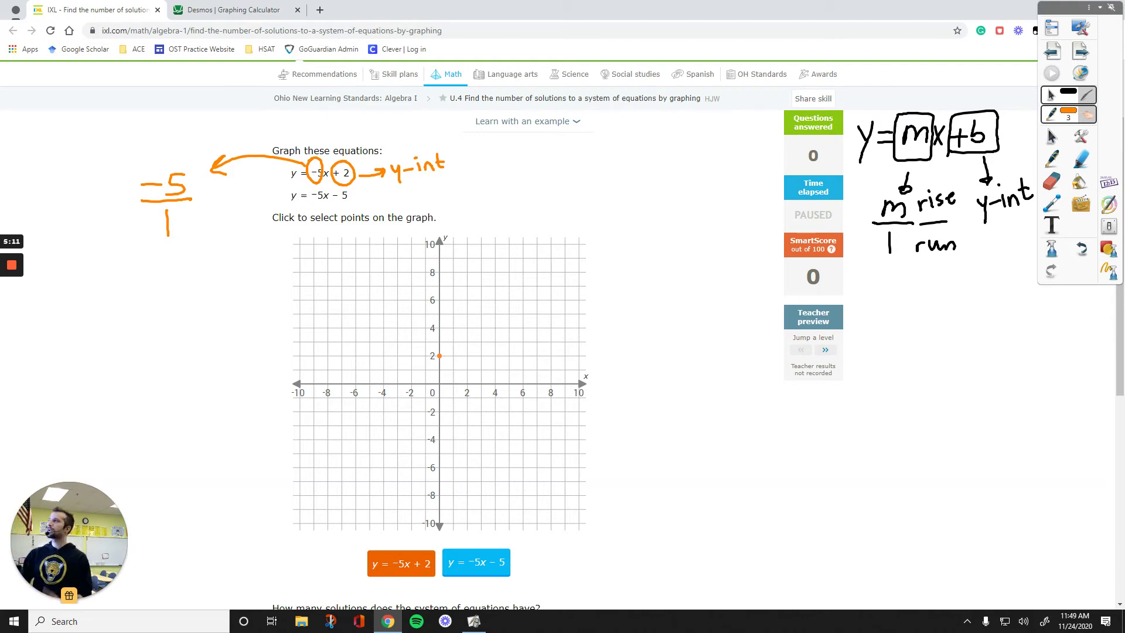
pyautogui.moveTo(193, 191)
pyautogui.mouseDown()
pyautogui.moveTo(202, 179)
pyautogui.moveTo(206, 191)
pyautogui.mouseUp()
pyautogui.moveTo(218, 179)
pyautogui.mouseDown()
pyautogui.moveTo(211, 191)
pyautogui.moveTo(230, 188)
pyautogui.mouseUp()
pyautogui.moveTo(180, 233)
pyautogui.mouseDown()
pyautogui.moveTo(200, 222)
pyautogui.moveTo(217, 232)
pyautogui.mouseUp()
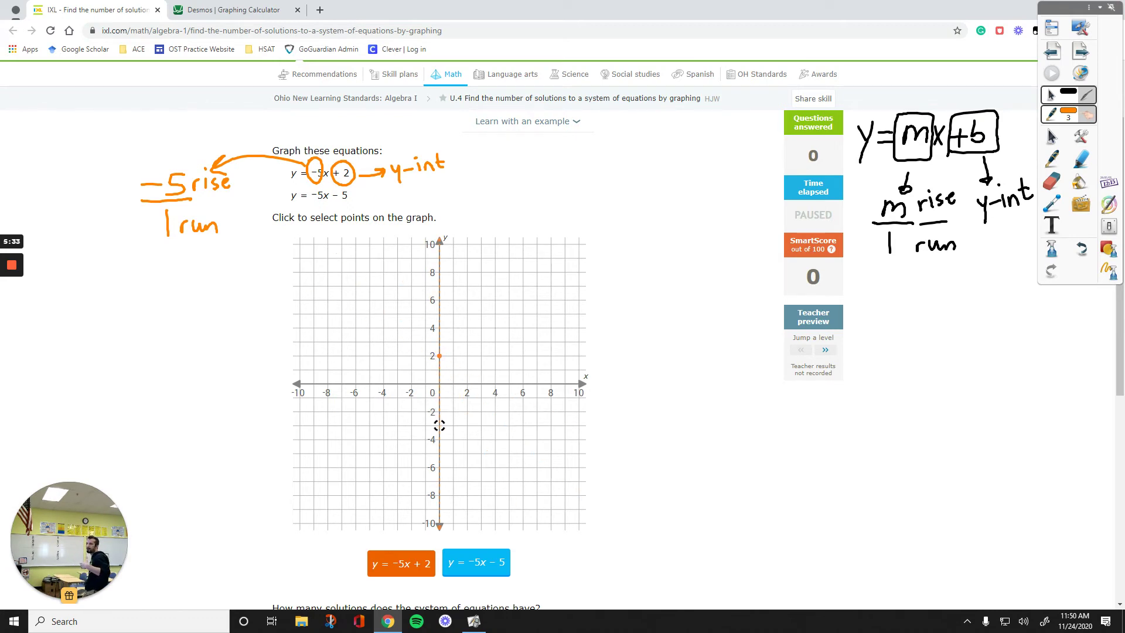
# Plot (1, −3) to finish the first line, then select y = −5x − 5 with blue ink
pyautogui.click(453, 426)
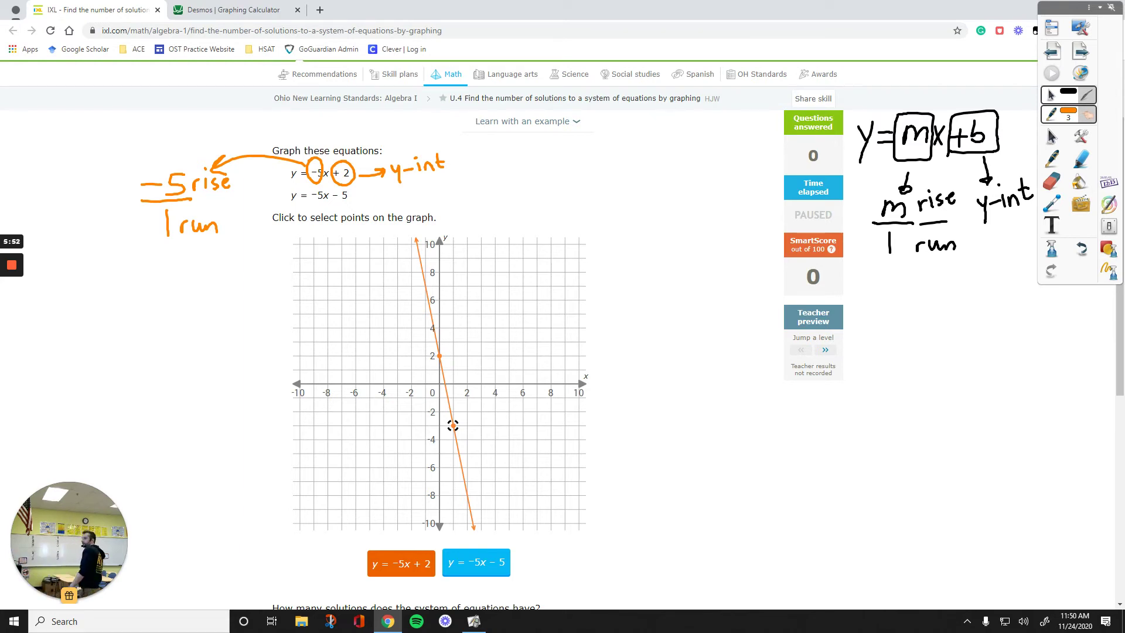
pyautogui.click(1051, 136)
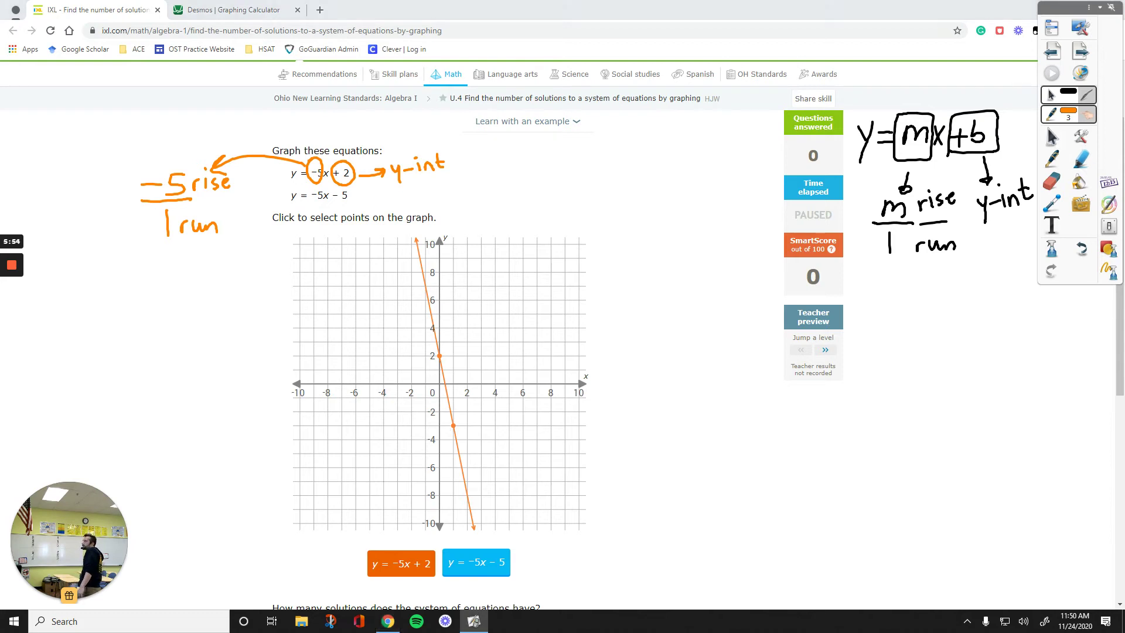
pyautogui.click(475, 564)
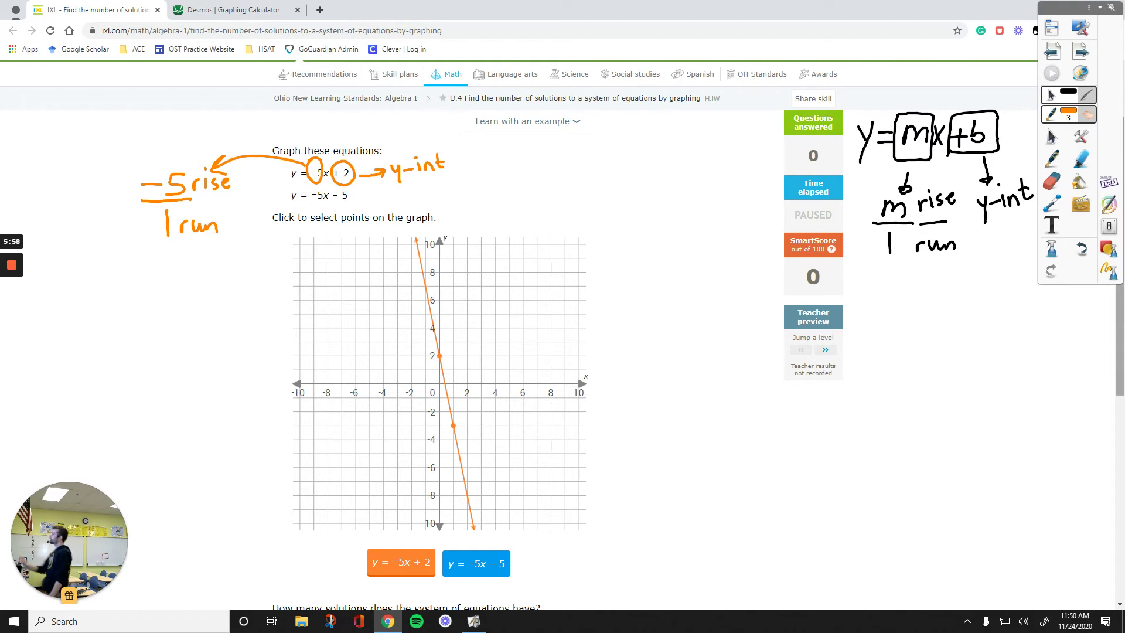
pyautogui.click(1008, 124)
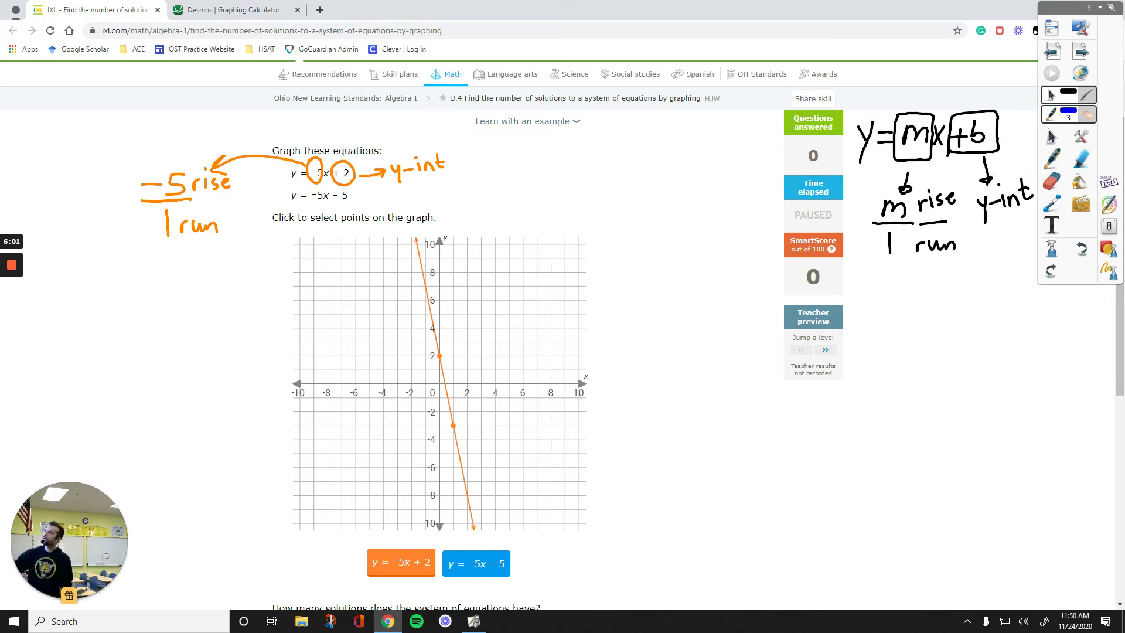
# Circle and label the −5 y-intercept in blue, then plot (0, −5)
pyautogui.moveTo(335, 189)
pyautogui.mouseDown()
pyautogui.moveTo(350, 202)
pyautogui.moveTo(338, 188)
pyautogui.moveTo(392, 198)
pyautogui.moveTo(391, 216)
pyautogui.mouseUp()
pyautogui.moveTo(394, 202); pyautogui.dragTo(411, 208)
pyautogui.moveTo(413, 208); pyautogui.dragTo(427, 209)
pyautogui.moveTo(433, 189); pyautogui.dragTo(434, 207)
pyautogui.moveTo(430, 194); pyautogui.dragTo(441, 194)
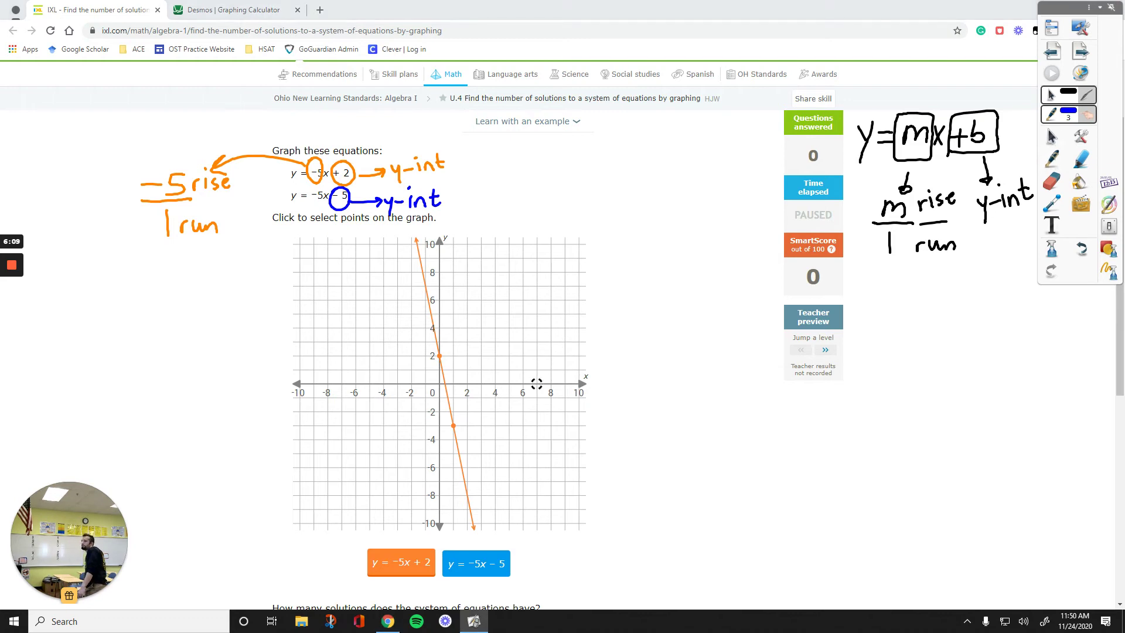
pyautogui.click(439, 453)
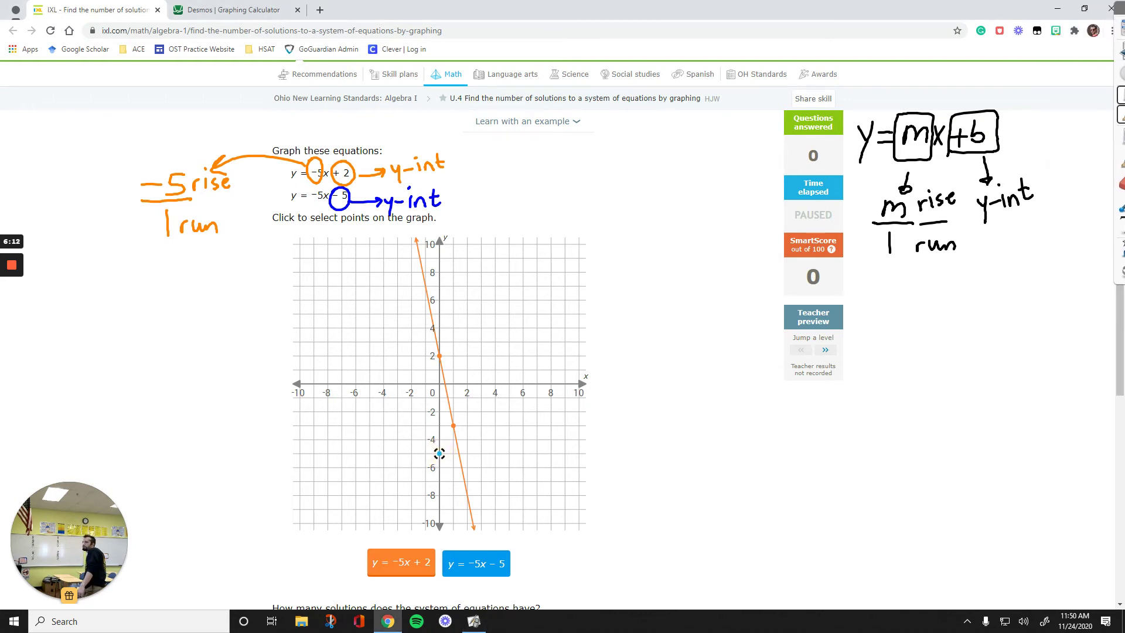
# Note the second slope as −5 over 1 and plot (1, −10)
pyautogui.click(1120, 94)
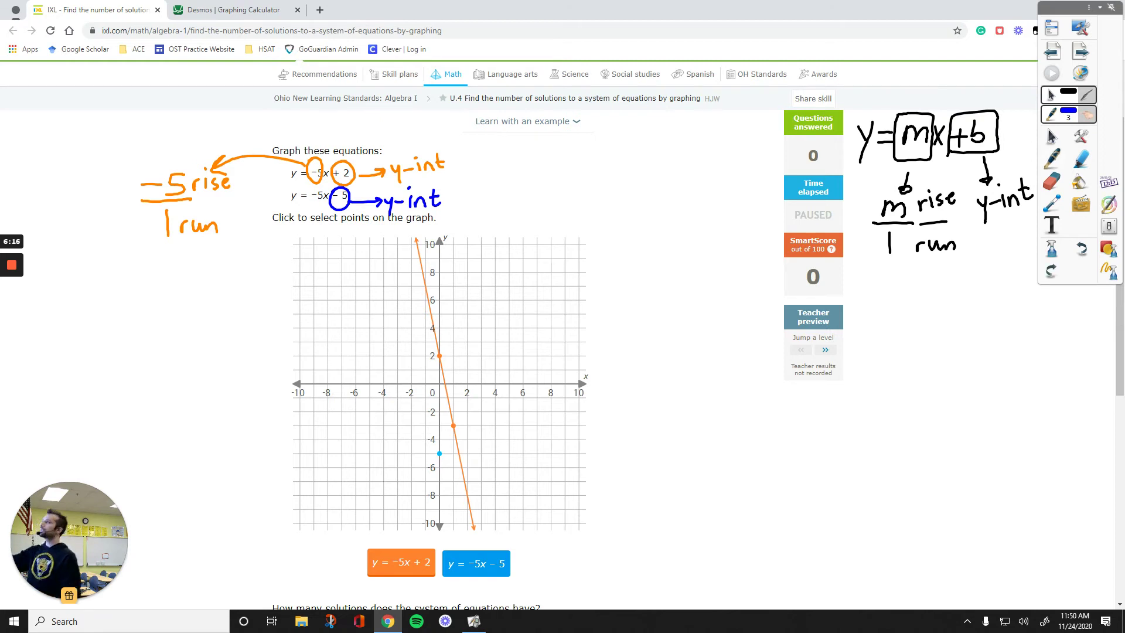
pyautogui.moveTo(320, 185); pyautogui.dragTo(249, 263)
pyautogui.moveTo(253, 245)
pyautogui.mouseDown()
pyautogui.moveTo(258, 263)
pyautogui.moveTo(224, 280)
pyautogui.moveTo(247, 291)
pyautogui.moveTo(230, 324)
pyautogui.mouseUp()
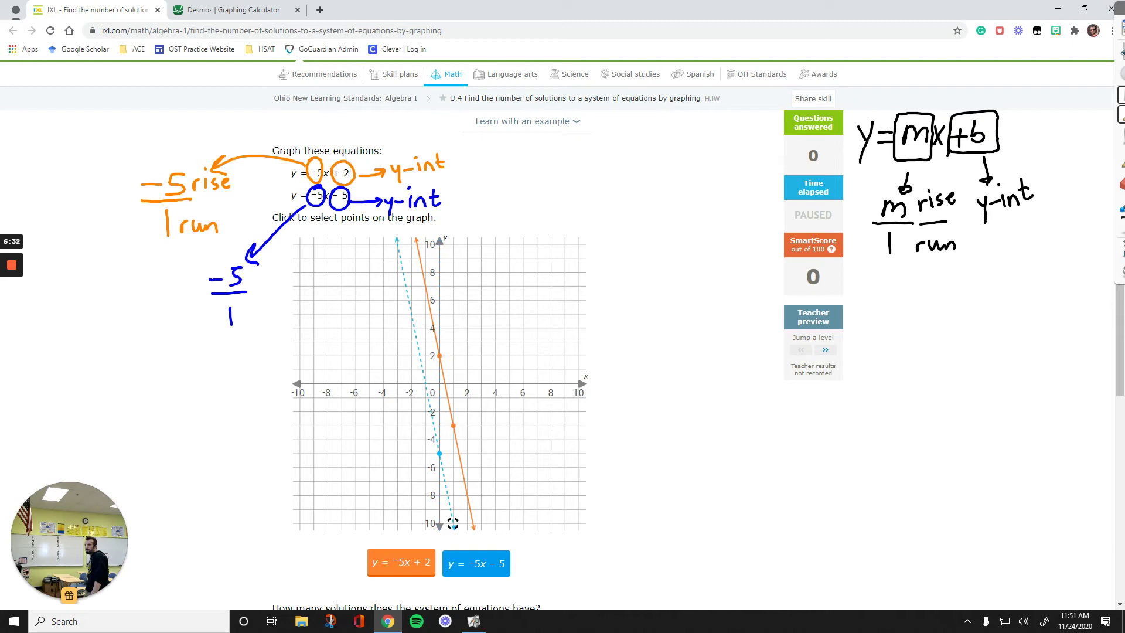
pyautogui.click(452, 523)
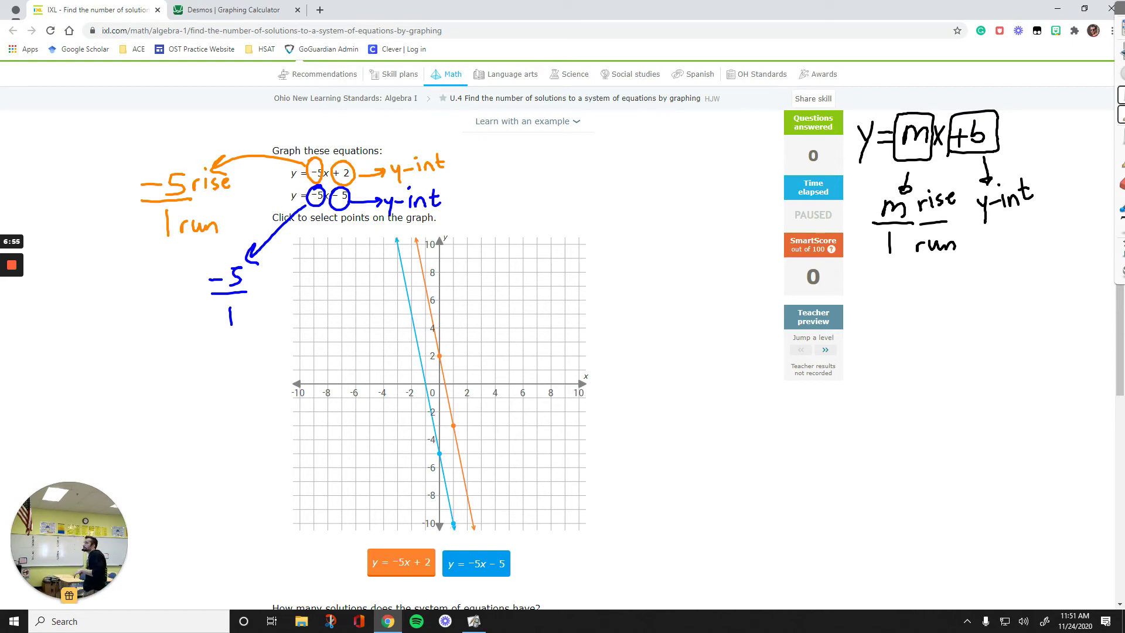
pyautogui.scroll(-2, 439, 351)
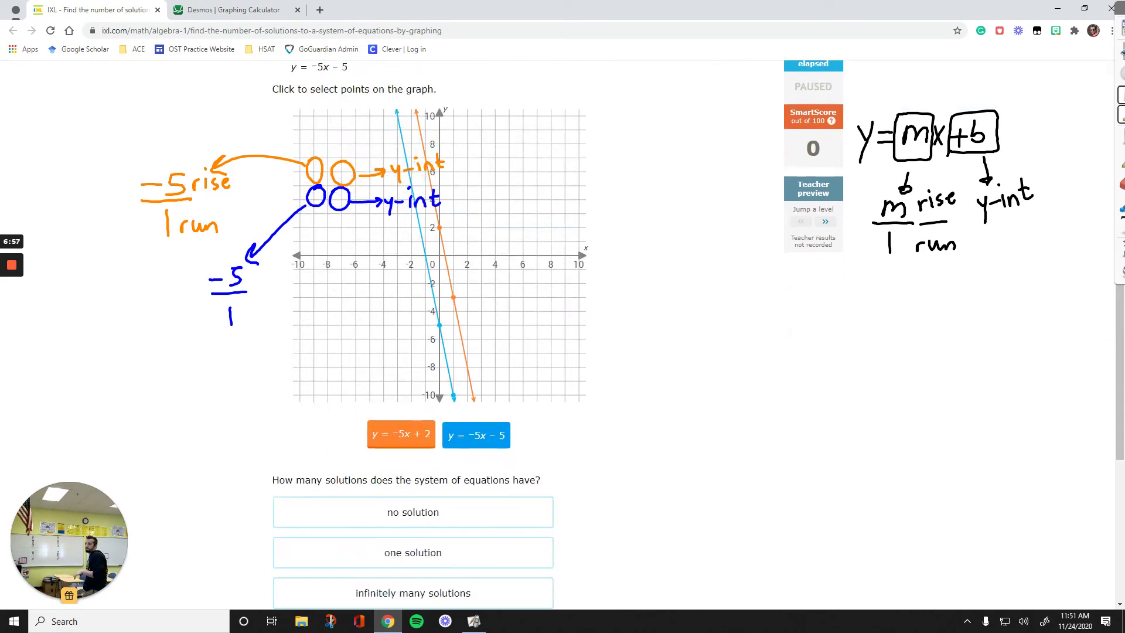
# Submit 'no solution' as the answer for the two parallel lines
pyautogui.scroll(2, 507, 498)
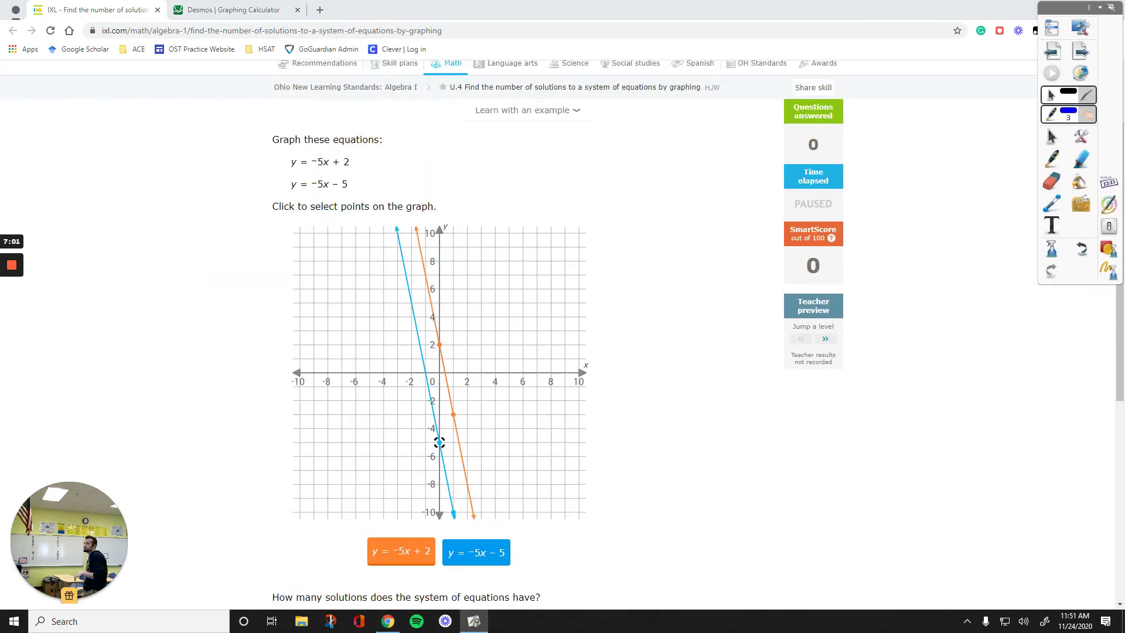
pyautogui.scroll(-2, 439, 352)
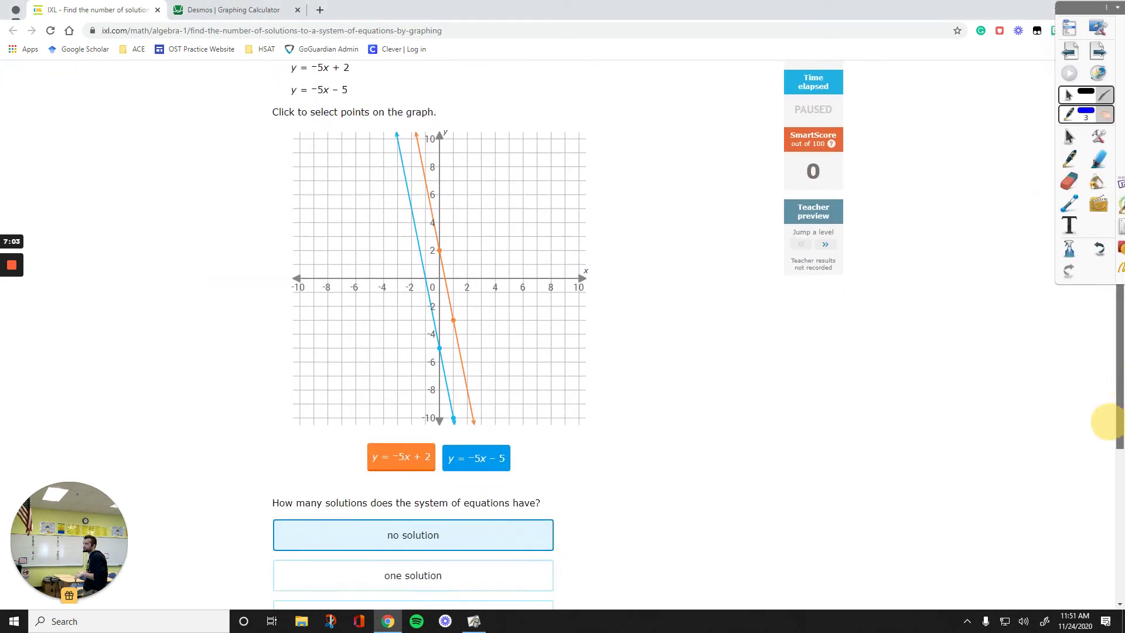
pyautogui.scroll(-2, 562, 333)
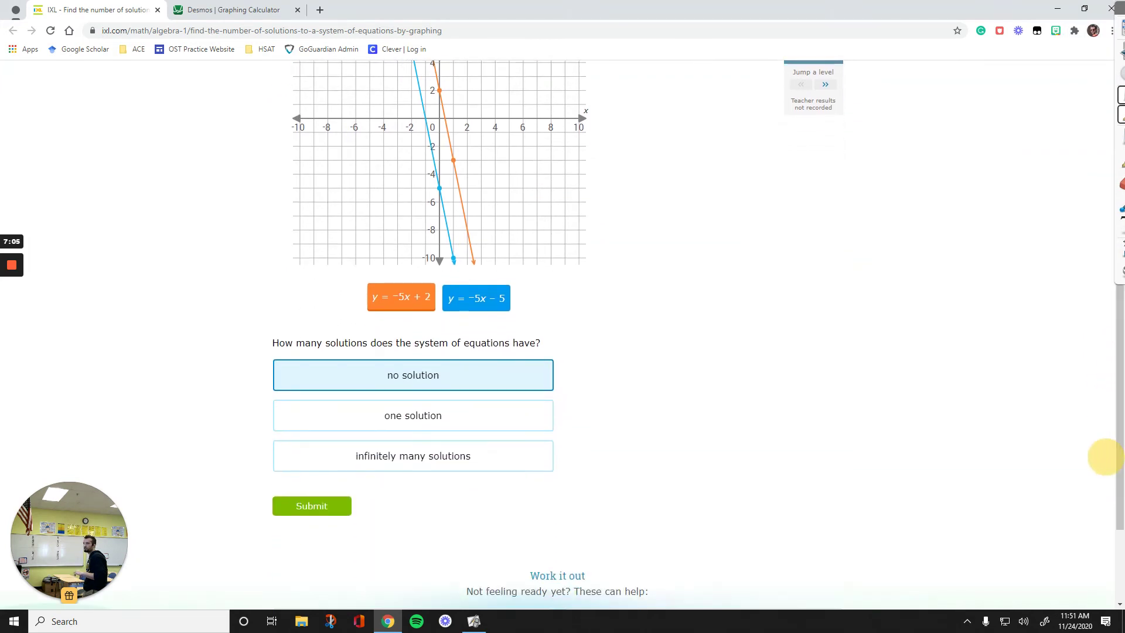
pyautogui.press('Return')
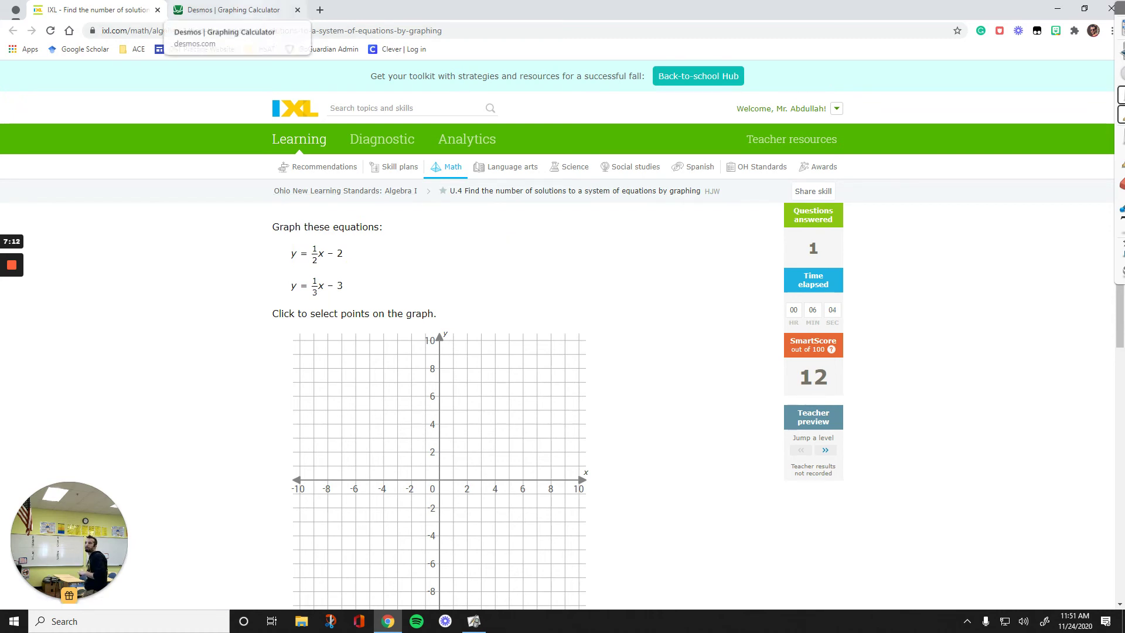
pyautogui.click(234, 10)
# Enter y = 1/2x − 2 as the first Desmos expression
pyautogui.click(188, 136)
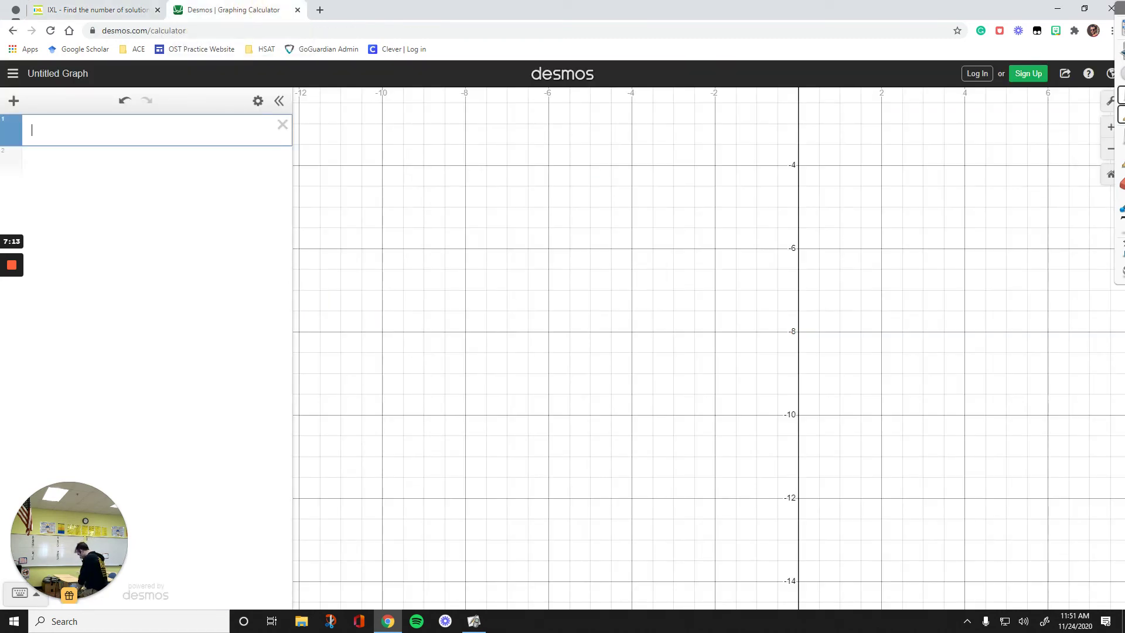
pyautogui.write('y=12')
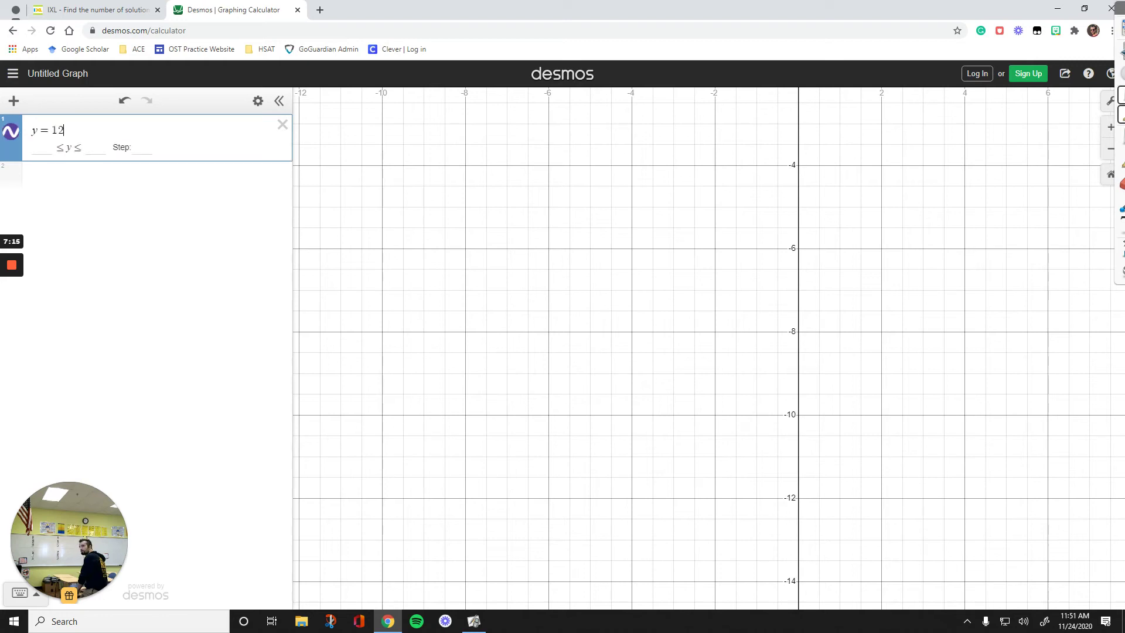
pyautogui.press('BackSpace')
pyautogui.write('/2x')
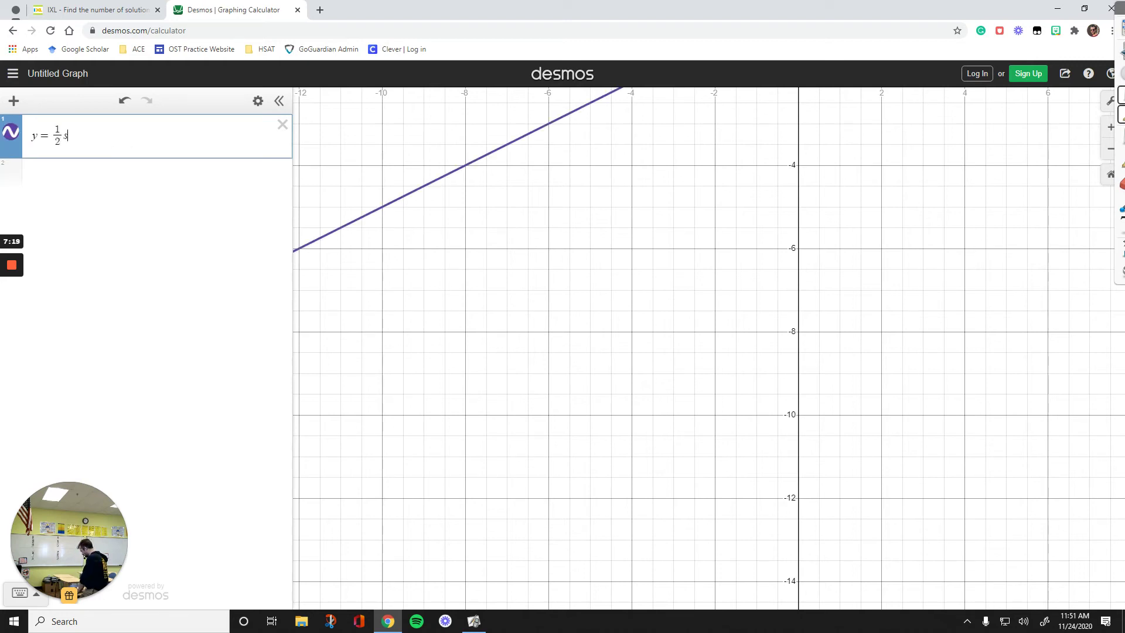
pyautogui.hotkey('ctrl', 'shift', 'Tab')
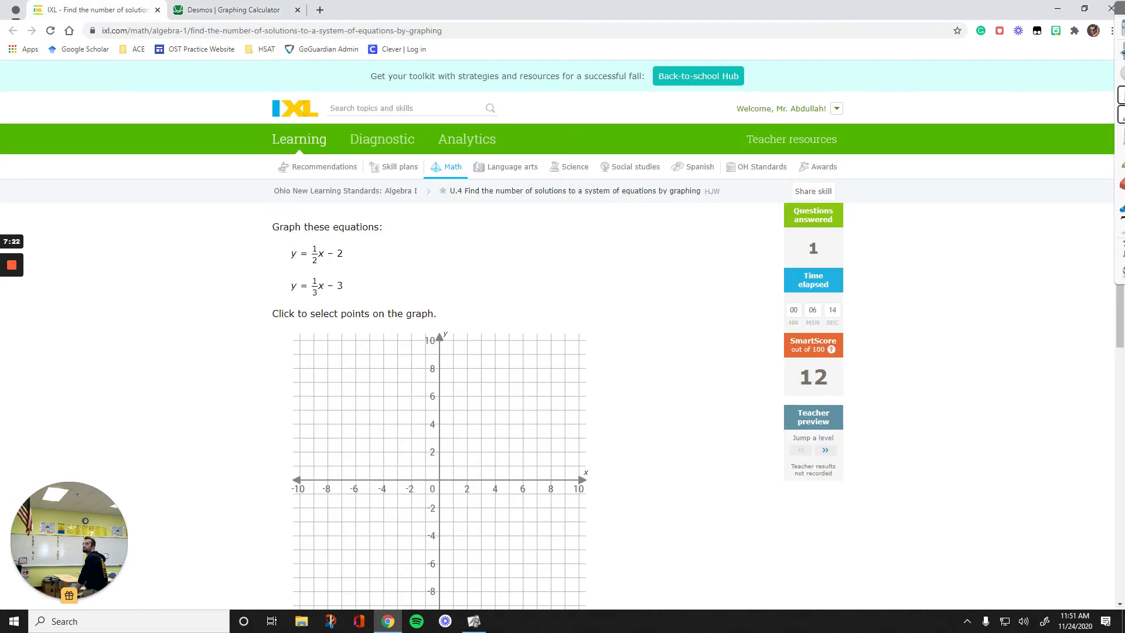
pyautogui.hotkey('ctrl', 'Tab')
pyautogui.write('2')
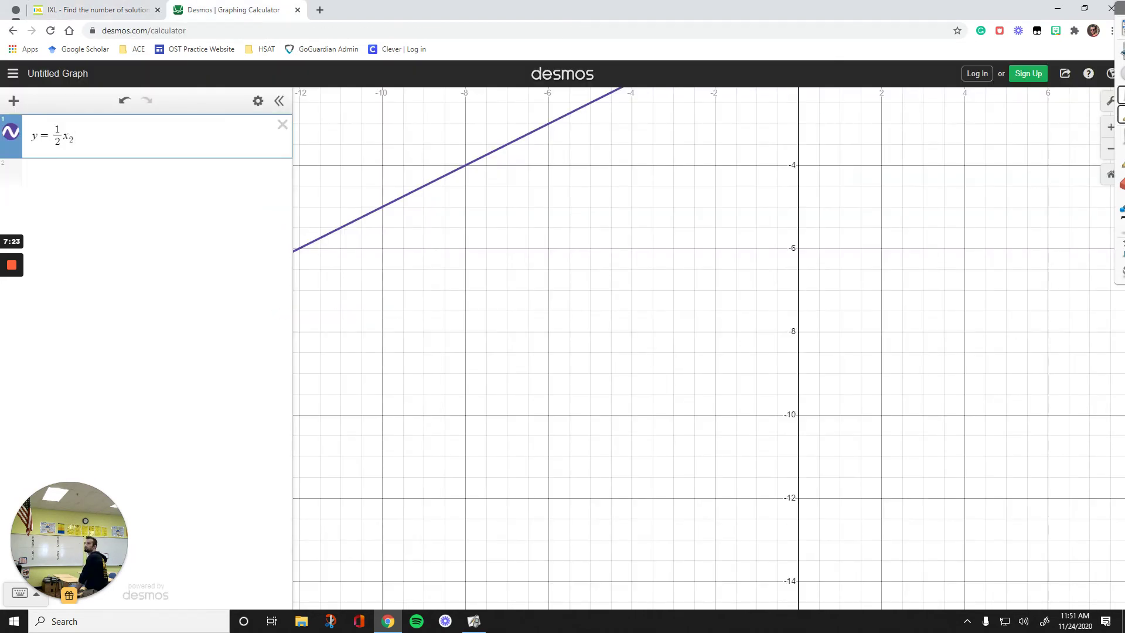
pyautogui.press('BackSpace')
pyautogui.press('BackSpace')
pyautogui.press('BackSpace')
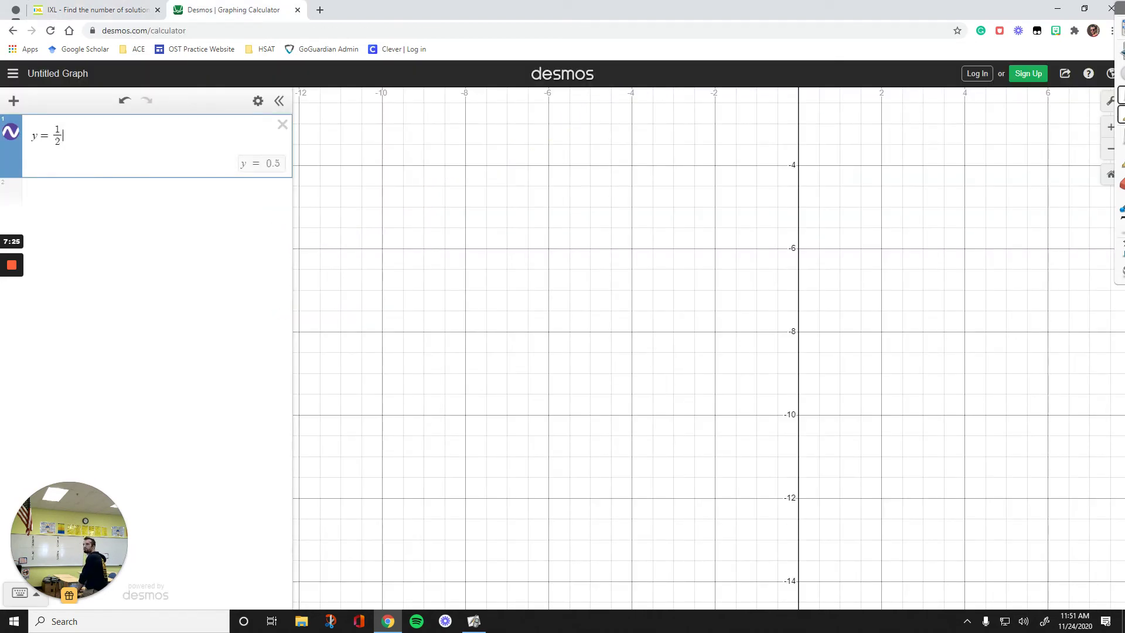
pyautogui.write('x-2')
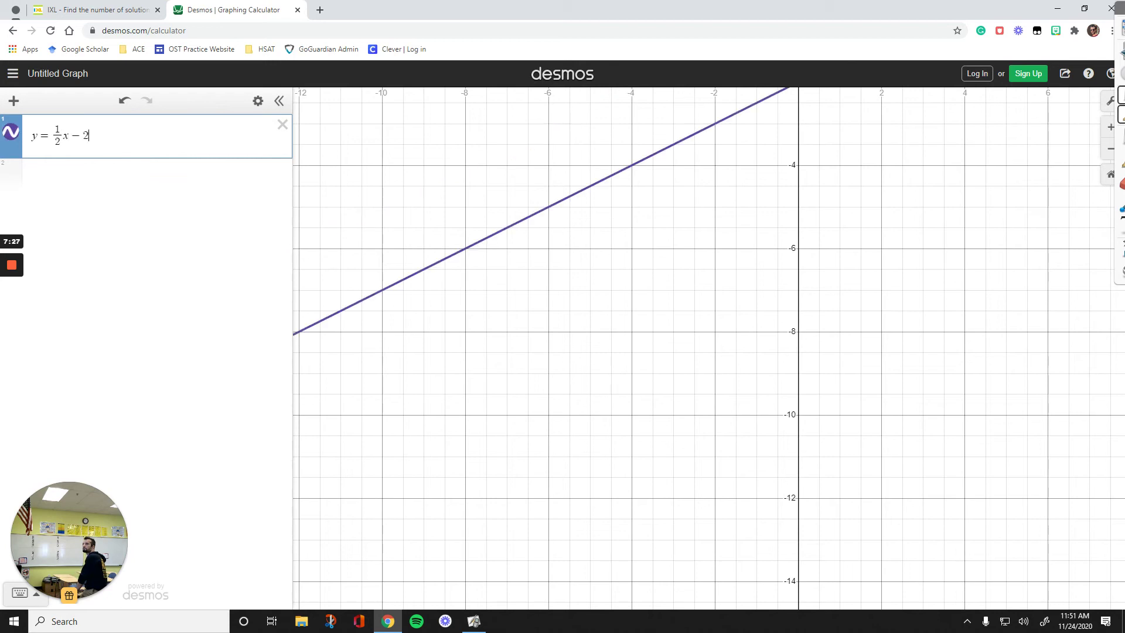
pyautogui.hotkey('ctrl', 'Tab')
pyautogui.hotkey('ctrl', 'Tab')
# Begin a second Desmos expression with 'y'
pyautogui.click(139, 181)
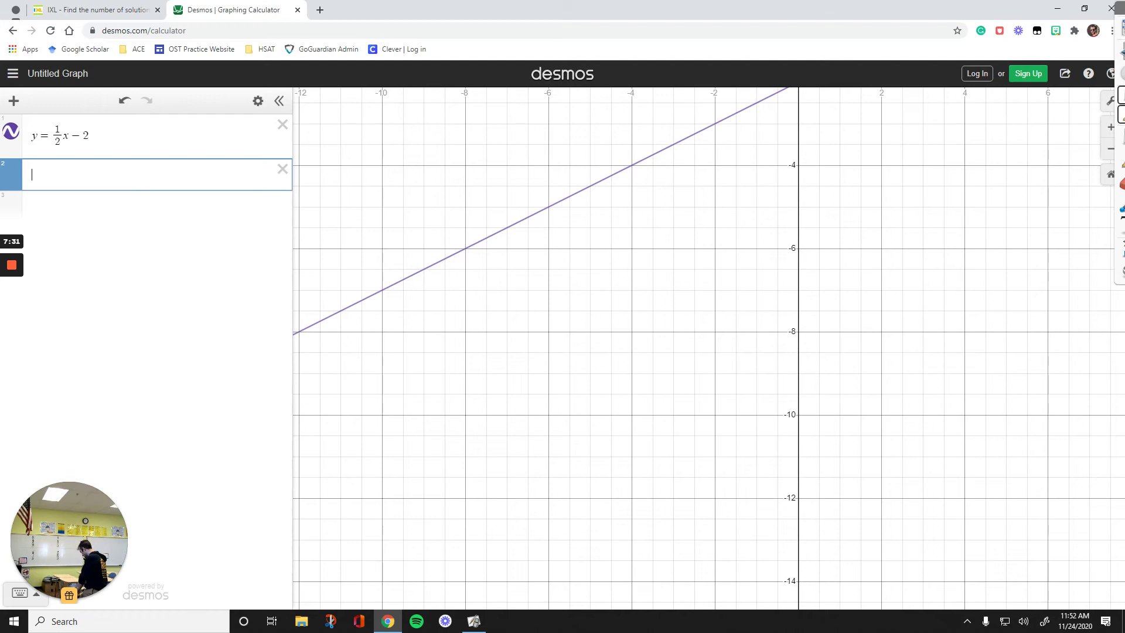
pyautogui.write('y =')
pyautogui.hotkey('ctrl', 'Tab')
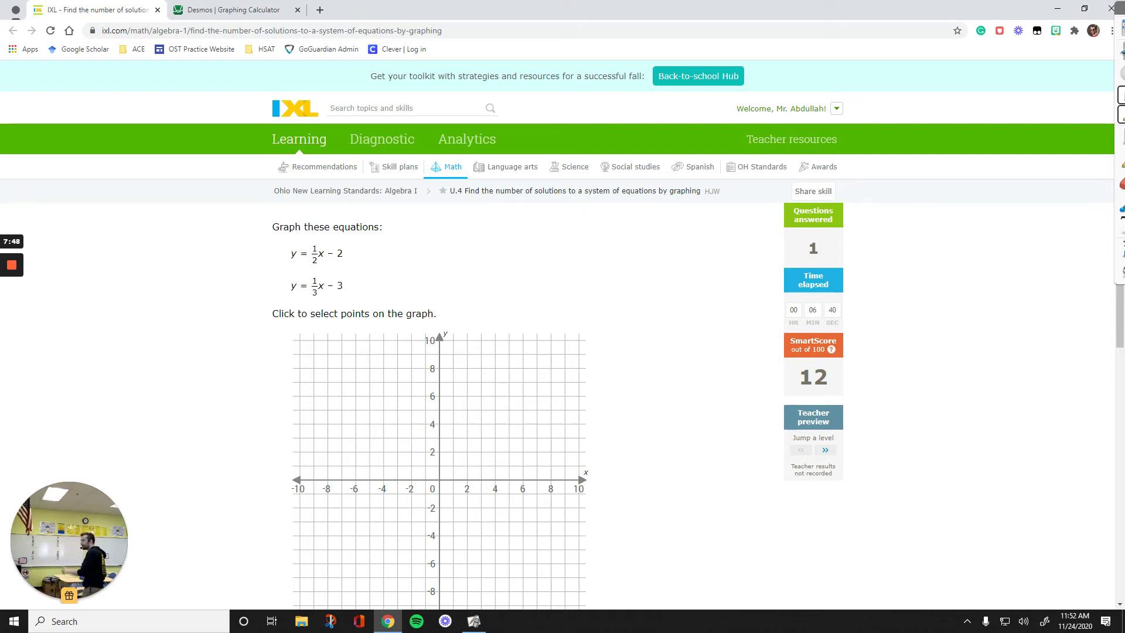
# Enter the 1/3 fraction in the second expression, clearing the extra terms from its denominator
pyautogui.hotkey('ctrl', 'Tab')
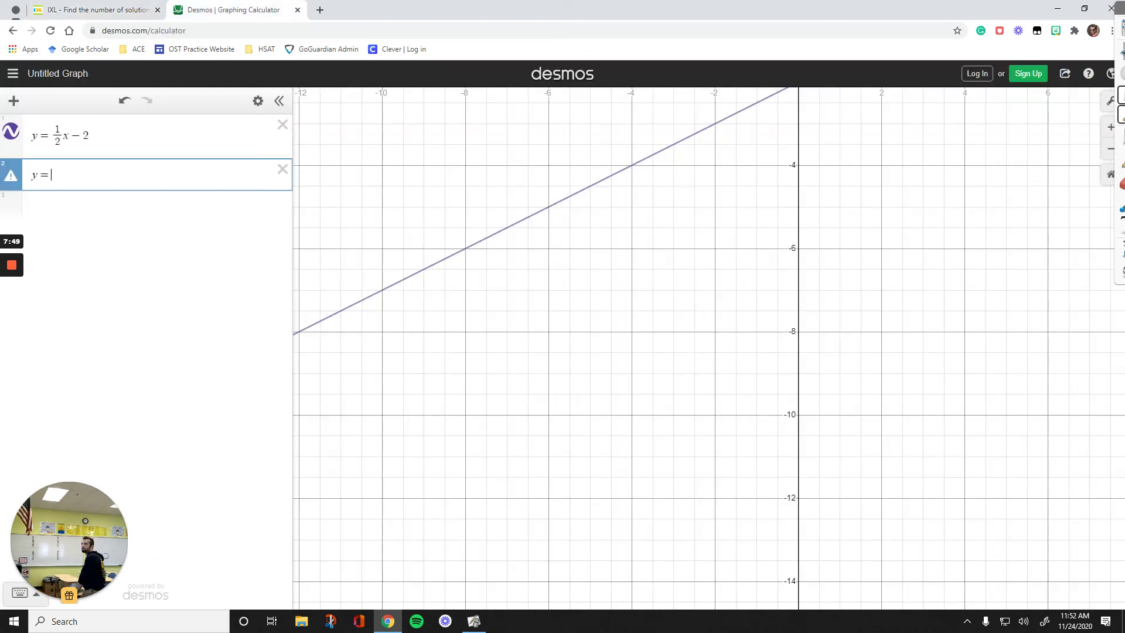
pyautogui.write('1/(3x')
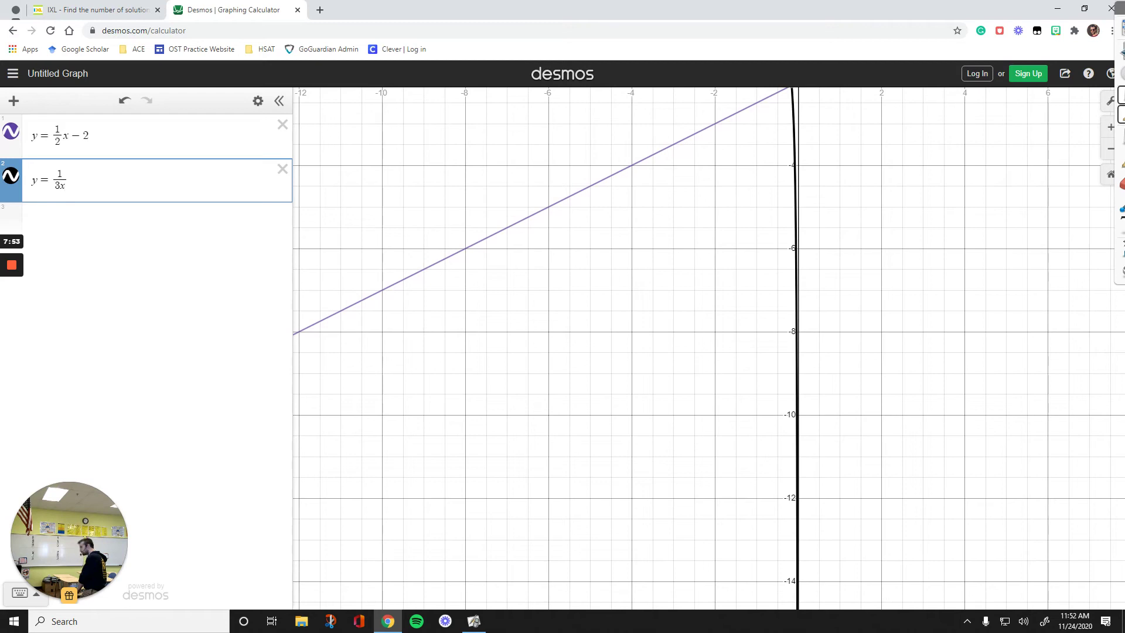
pyautogui.write('-3')
pyautogui.press('BackSpace')
pyautogui.press('BackSpace')
pyautogui.write('-')
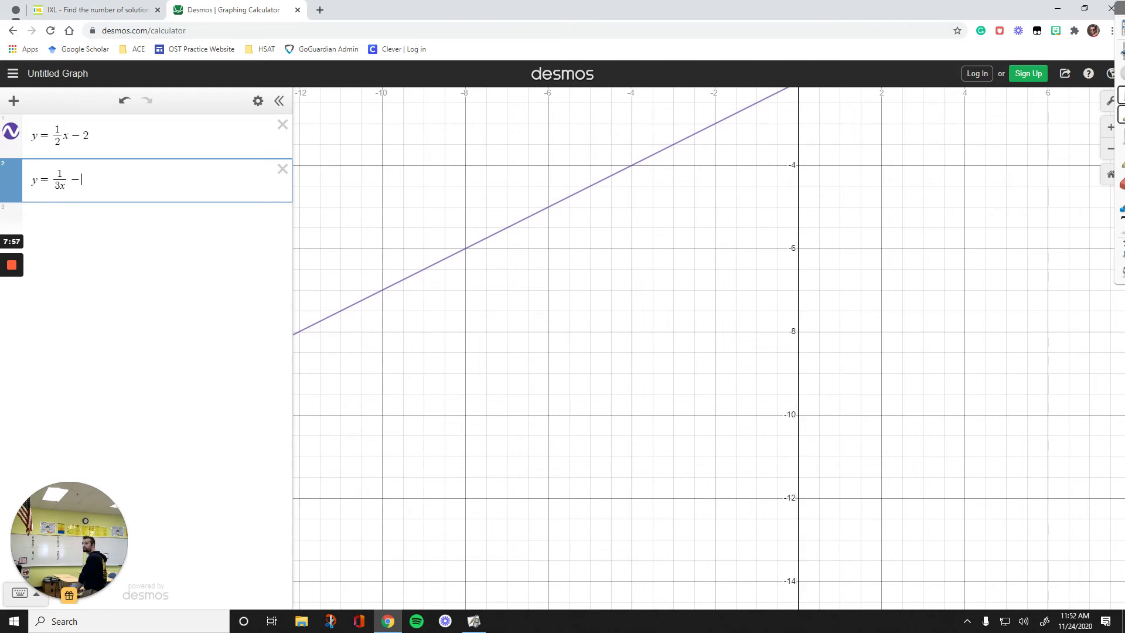
pyautogui.press('BackSpace')
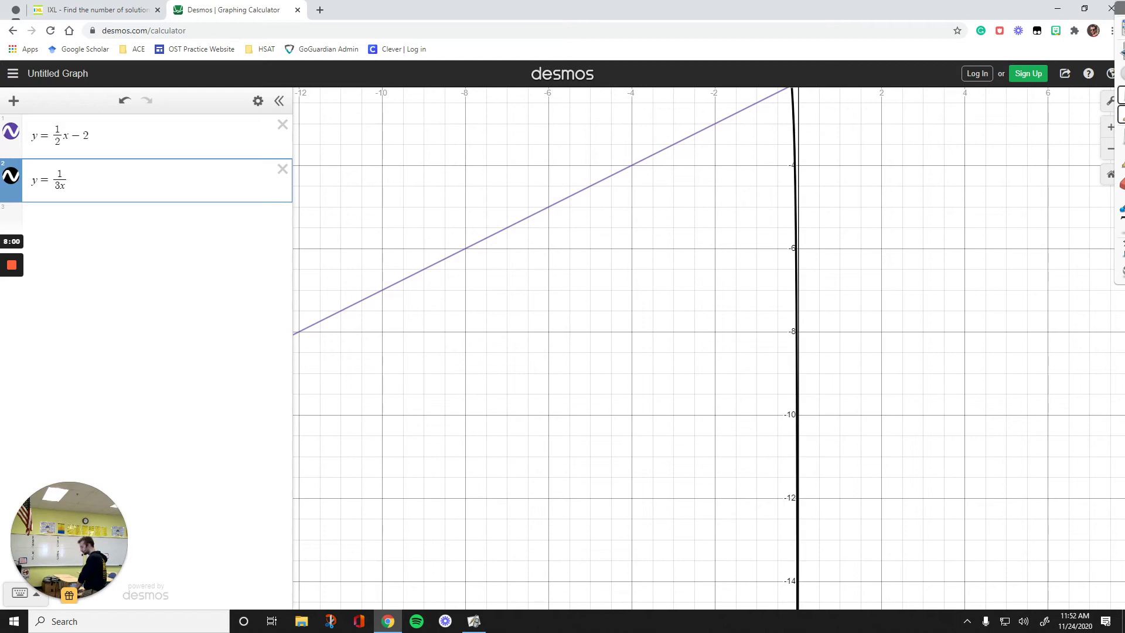
pyautogui.write('-')
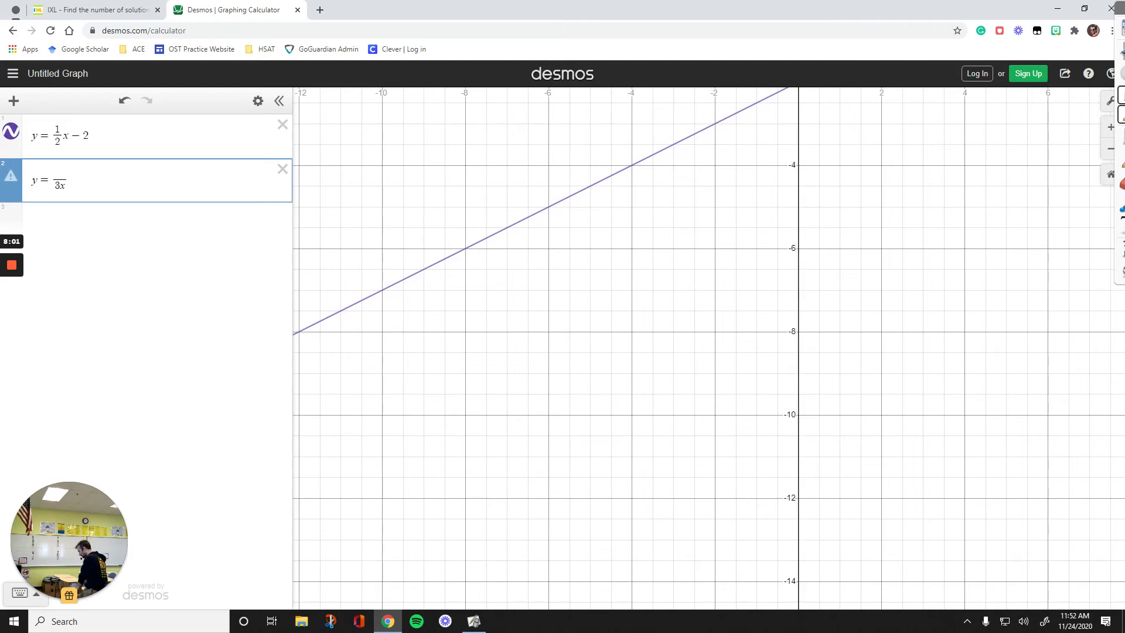
pyautogui.press('BackSpace')
pyautogui.press('Down')
pyautogui.press('BackSpace')
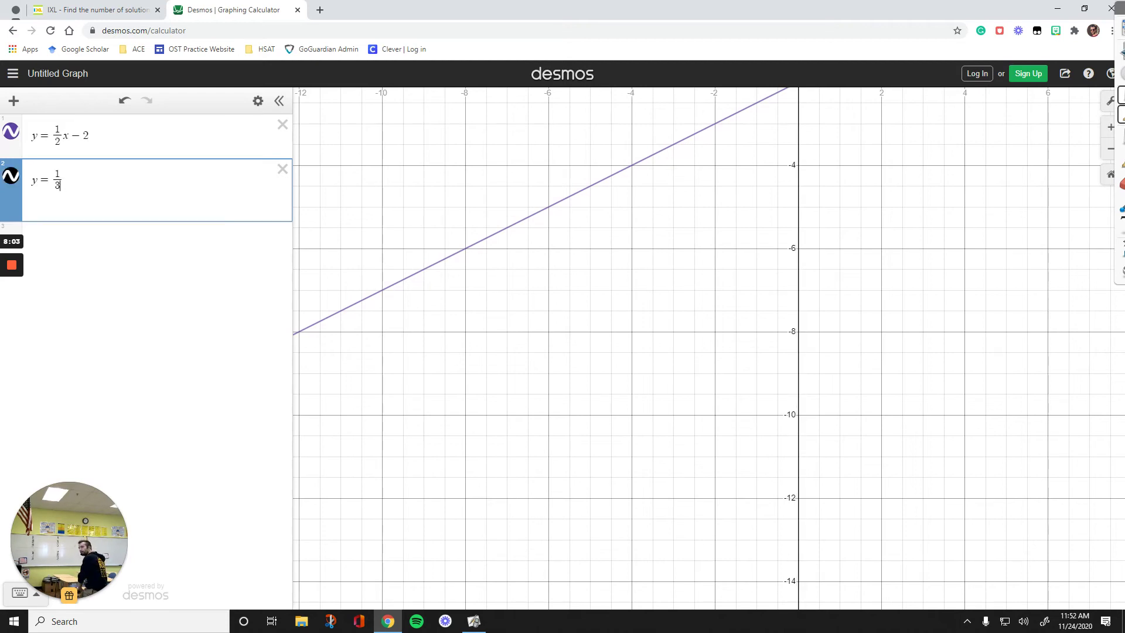
pyautogui.press('Right')
# Complete the expression as y = 1/3x − 3 so the lines cross at (−6, −5)
pyautogui.write('x-6')
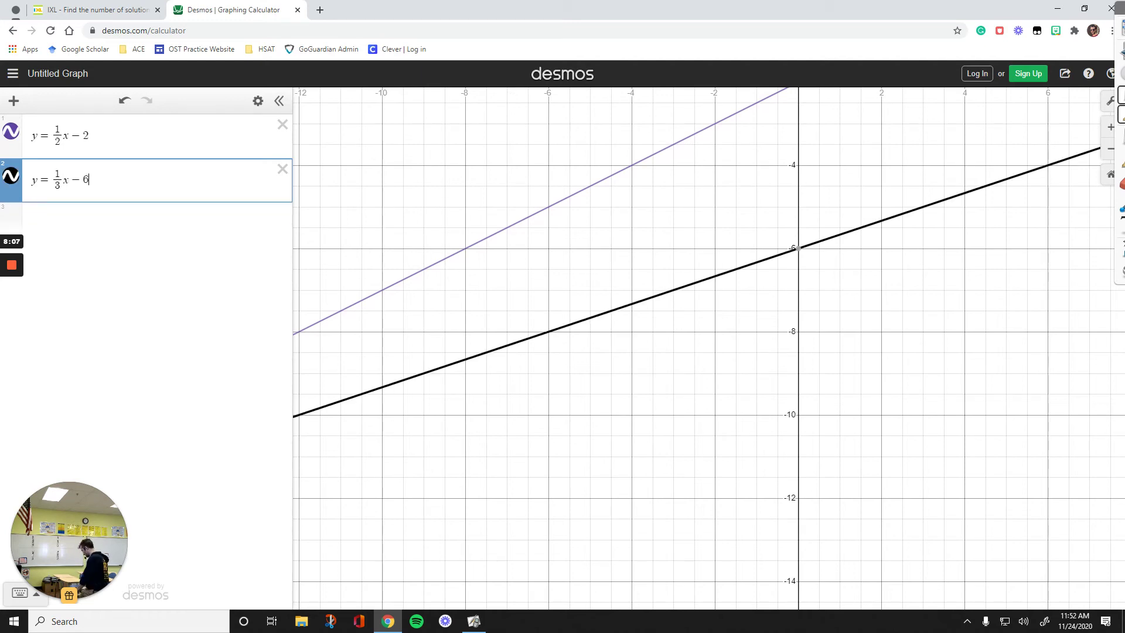
pyautogui.press('BackSpace')
pyautogui.write('4')
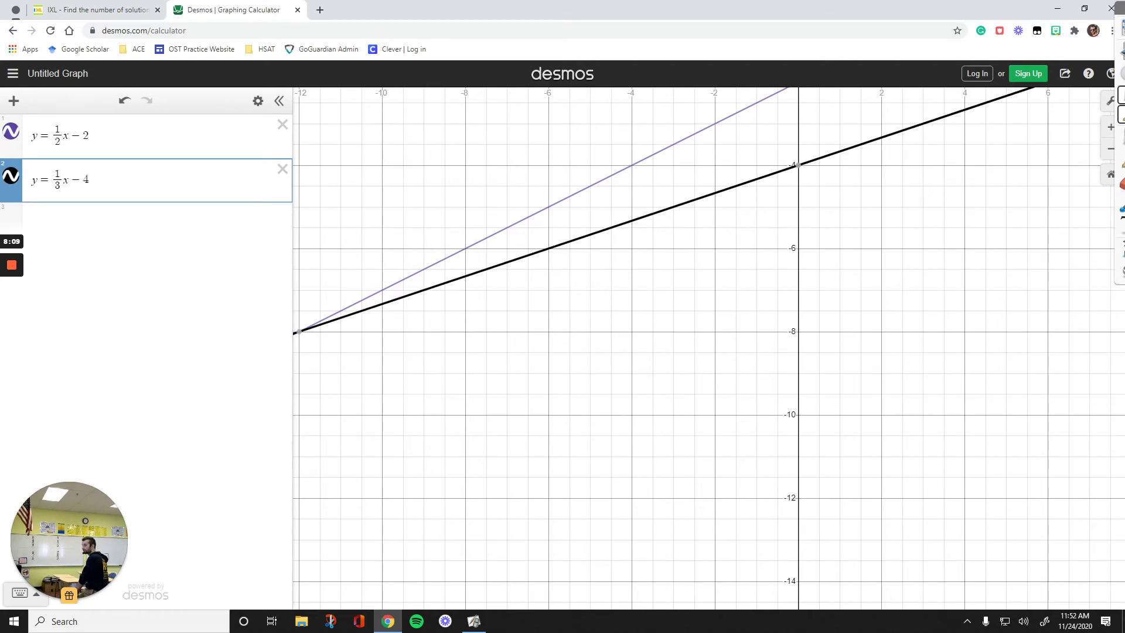
pyautogui.click(111, 176)
pyautogui.press('BackSpace')
pyautogui.write('3')
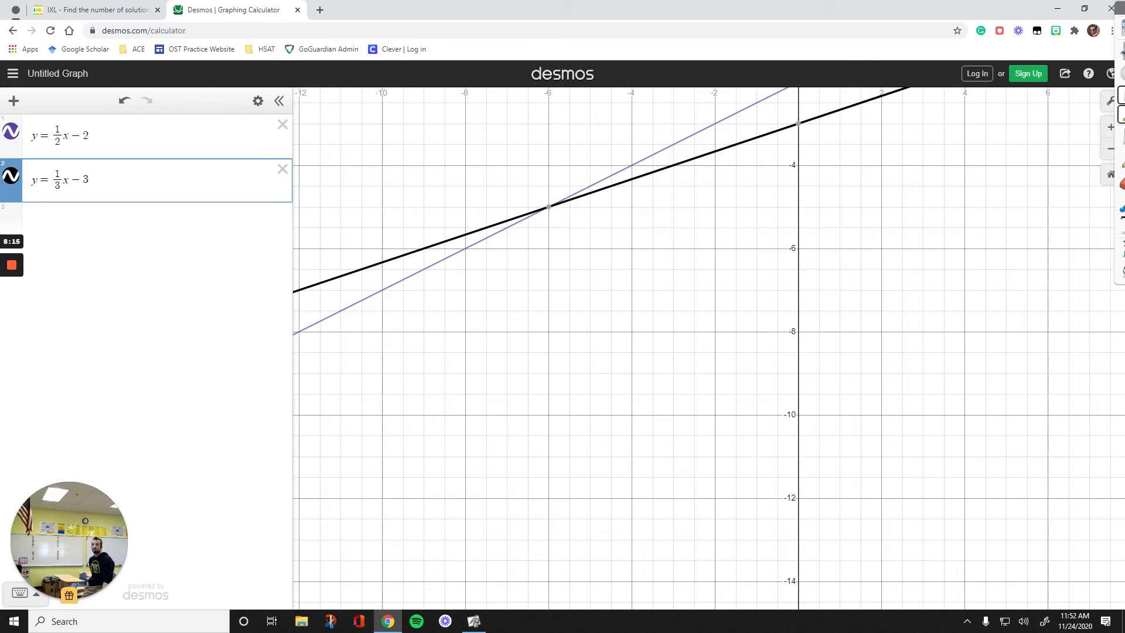
pyautogui.click(549, 207)
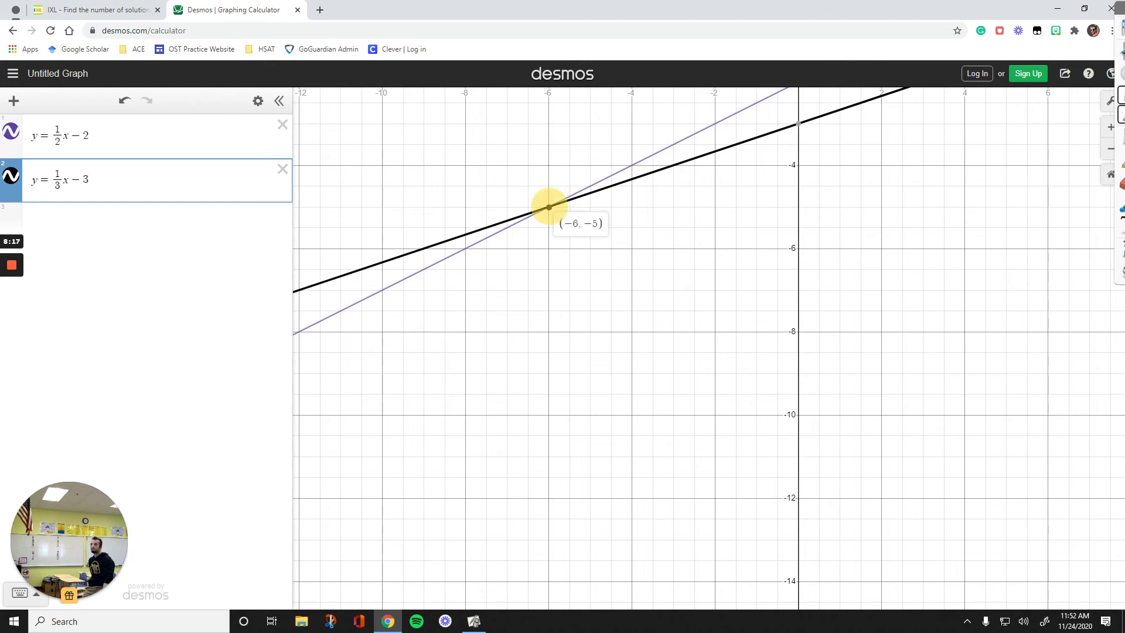
pyautogui.moveTo(743, 304); pyautogui.dragTo(733, 429)
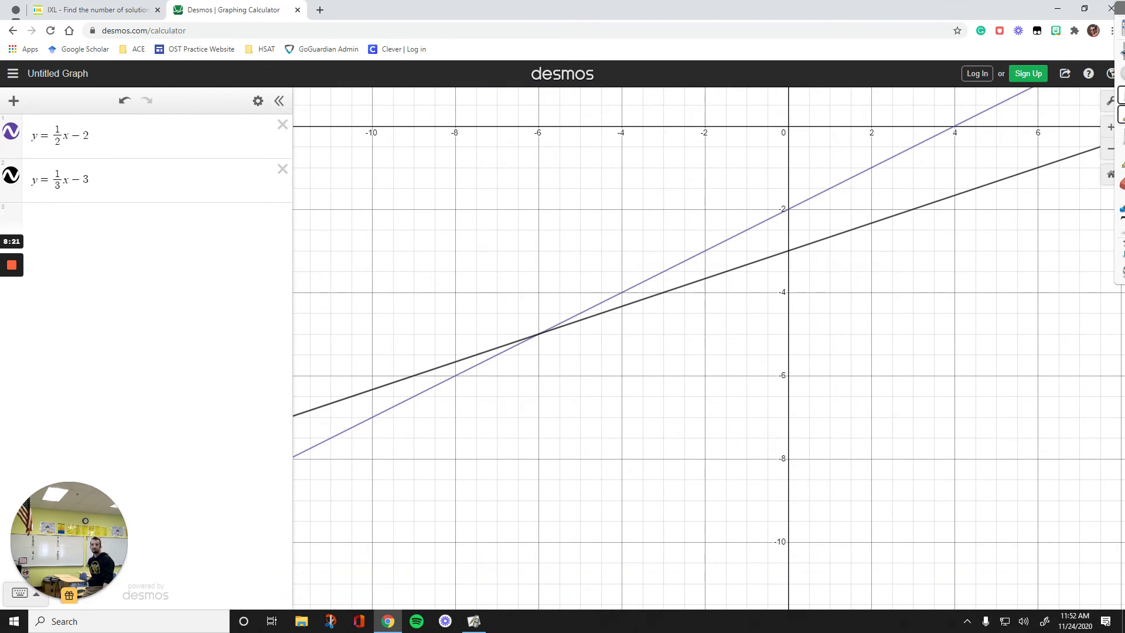
pyautogui.click(787, 250)
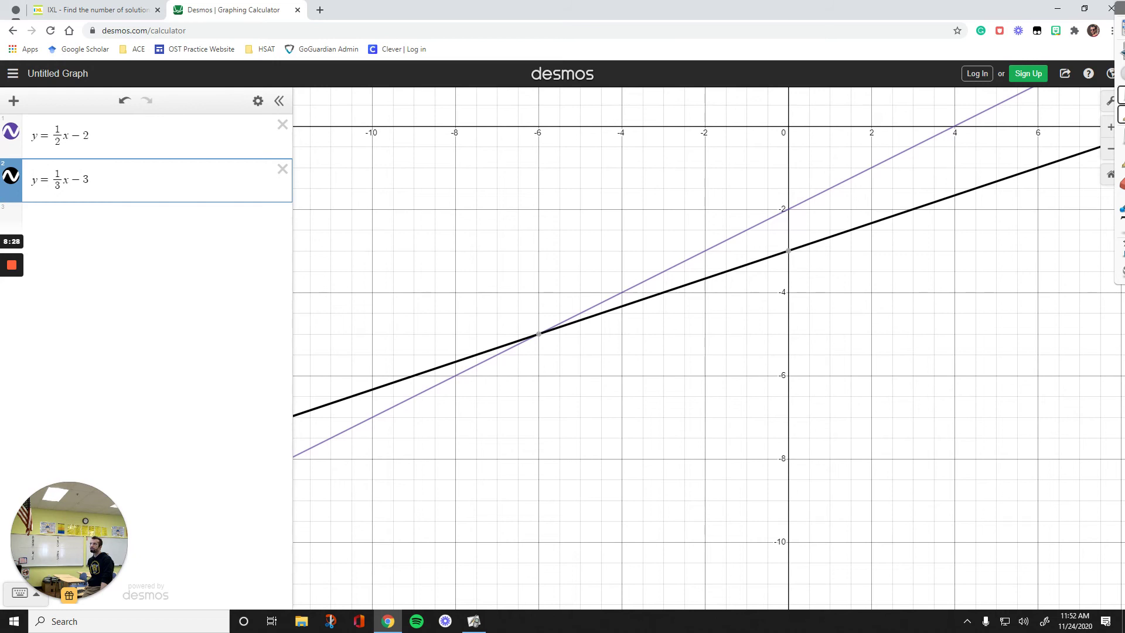
pyautogui.click(149, 141)
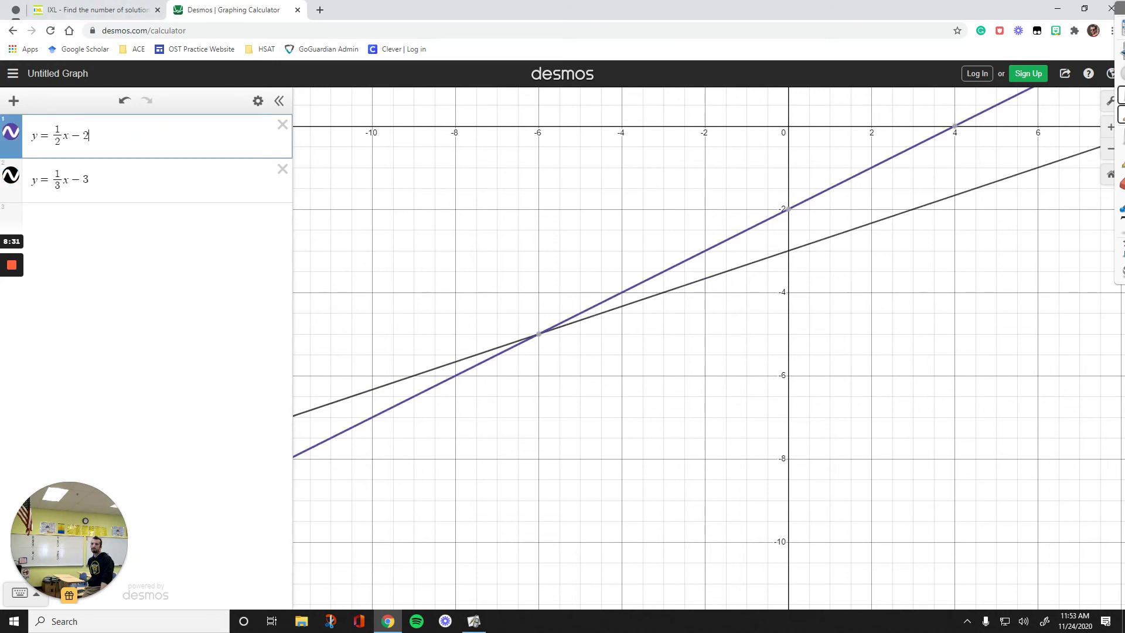
# In IXL, select y = ½x − 2 and plot its first point at (0, −2)
pyautogui.moveTo(788, 208)
pyautogui.click(93, 10)
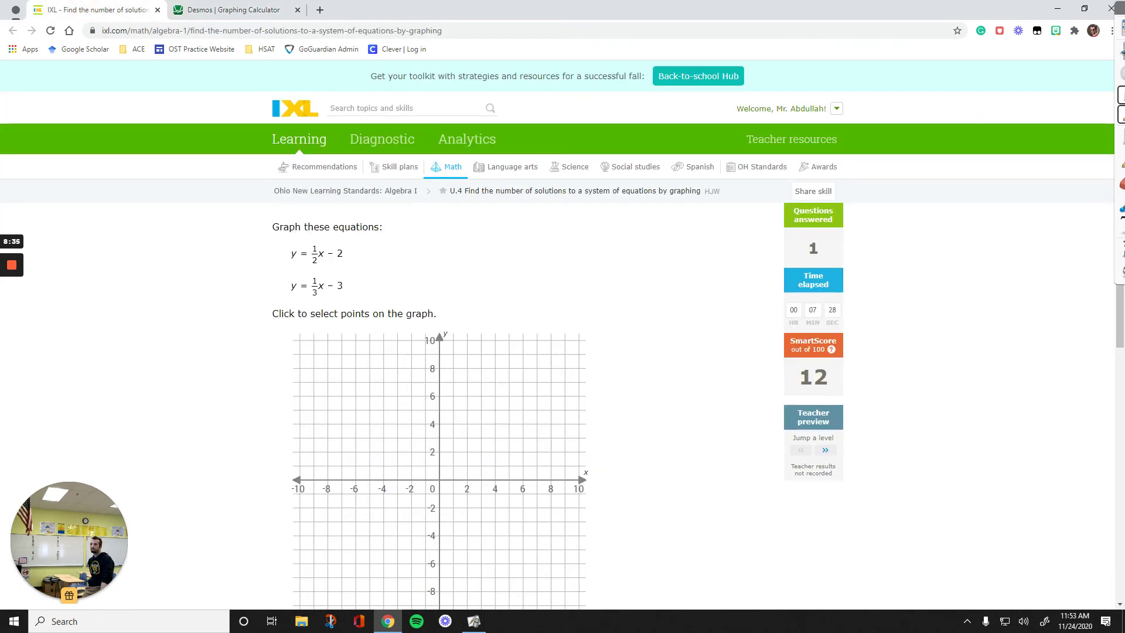
pyautogui.moveTo(1104, 330); pyautogui.dragTo(1104, 340)
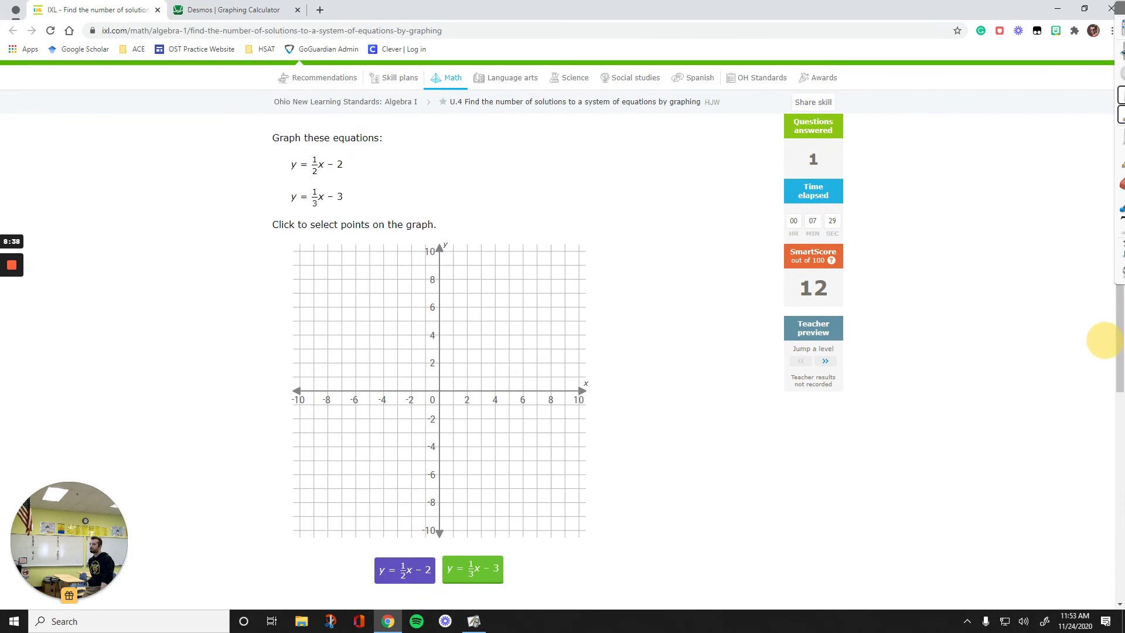
pyautogui.click(395, 575)
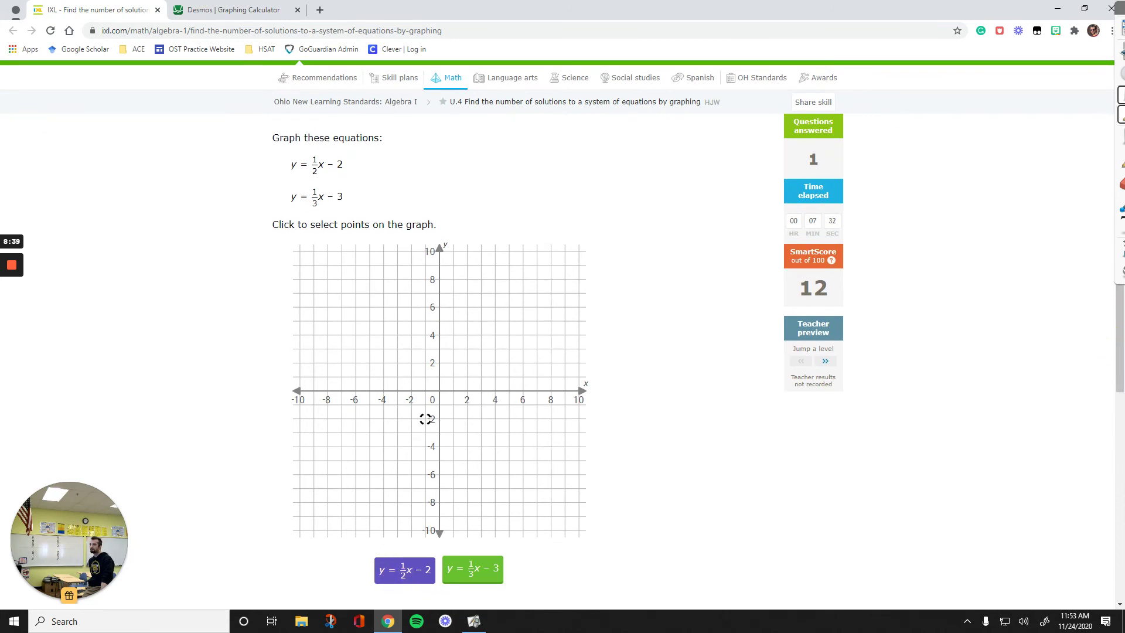
pyautogui.click(439, 419)
# Confirm the (4, 0) x-intercept in Desmos and plot it, then mark (0, −3) for y = ⅓x − 3
pyautogui.click(264, 10)
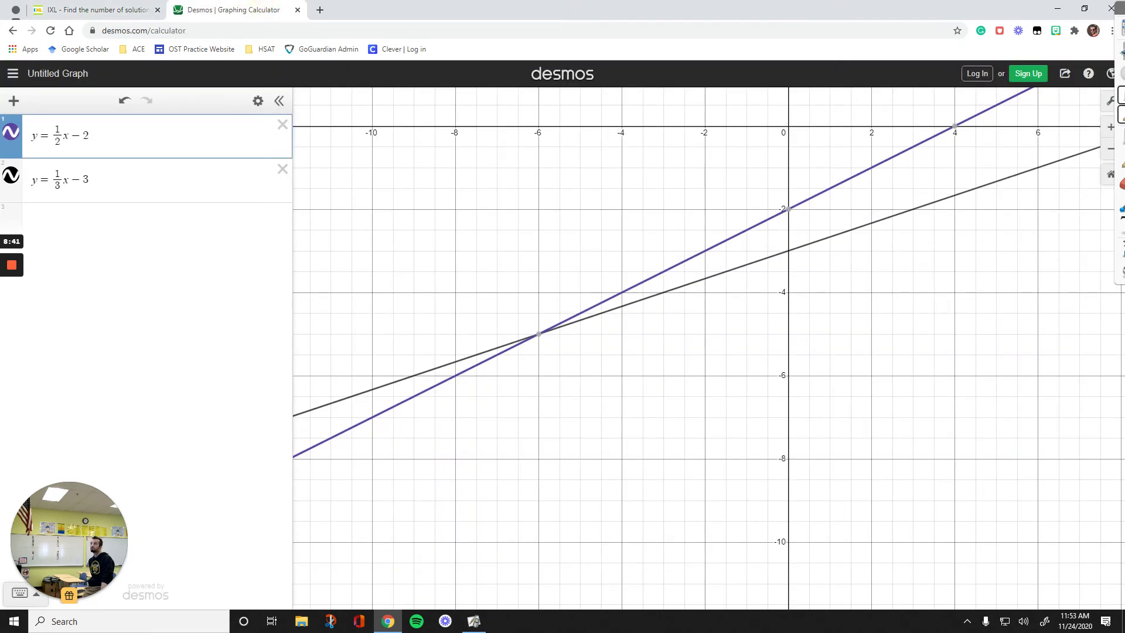
pyautogui.click(954, 126)
pyautogui.click(97, 10)
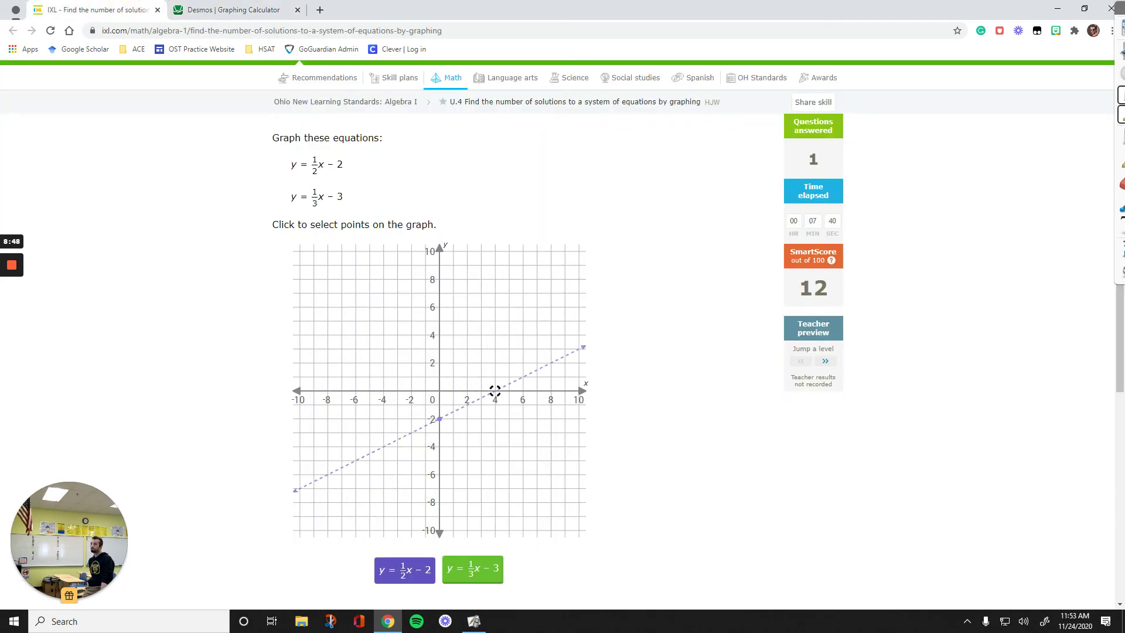
pyautogui.click(495, 391)
pyautogui.click(472, 570)
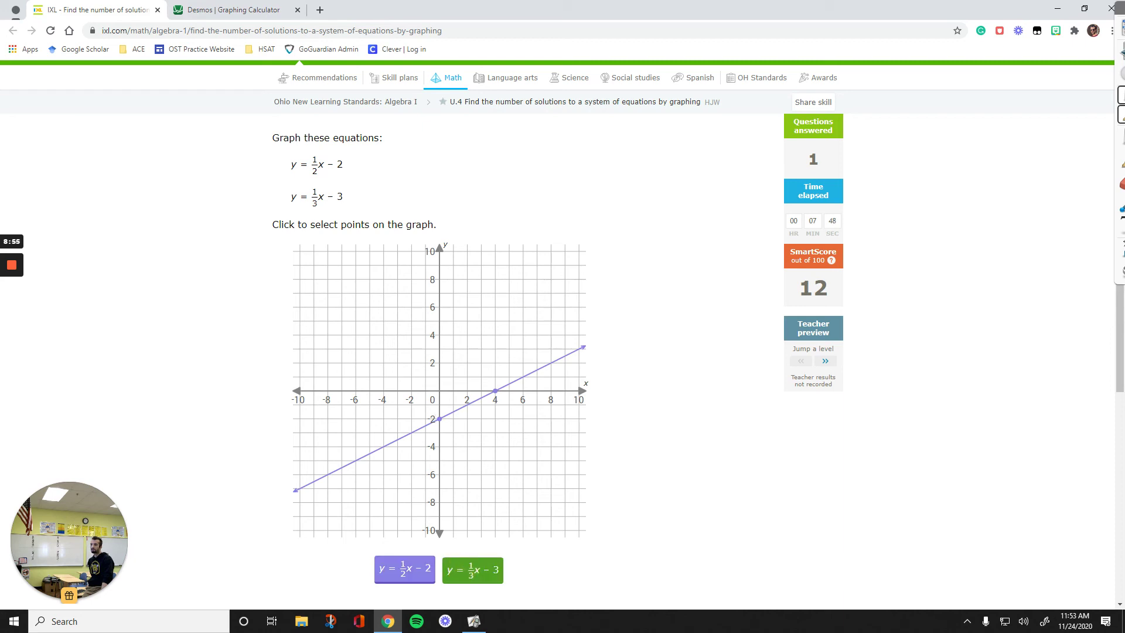
pyautogui.click(439, 432)
pyautogui.hotkey('ctrl', 'Tab')
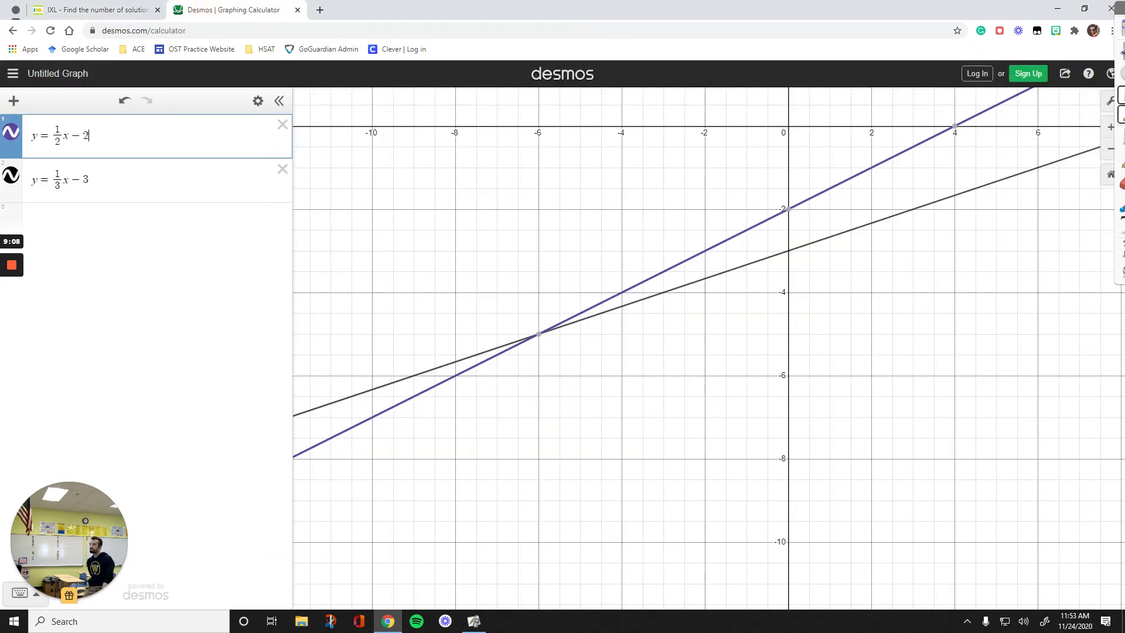
pyautogui.click(88, 179)
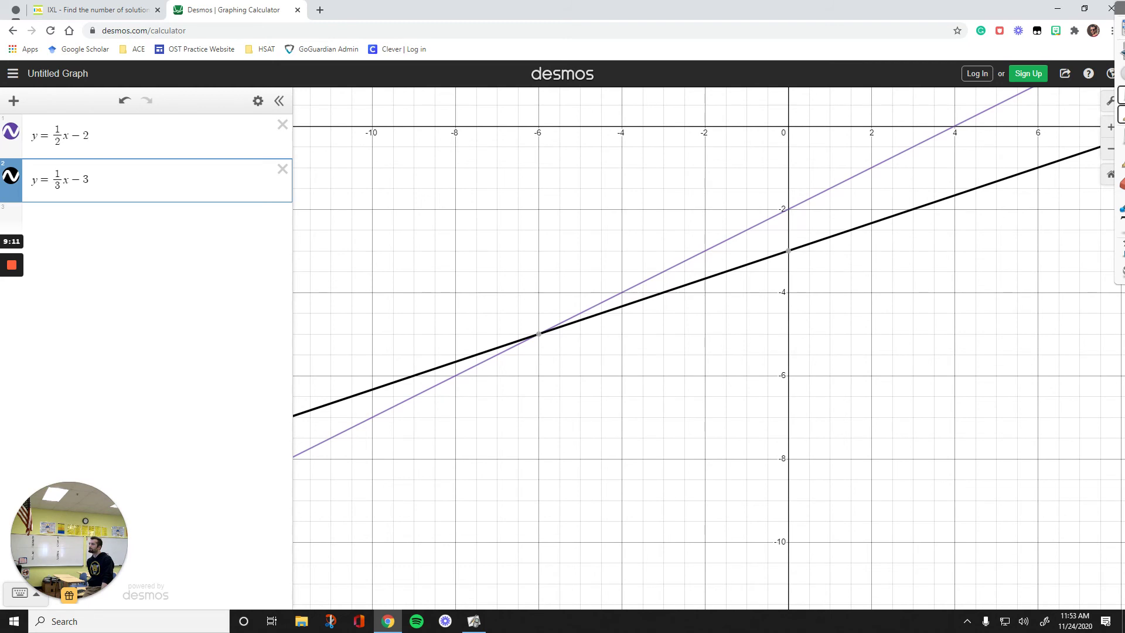
pyautogui.moveTo(539, 333)
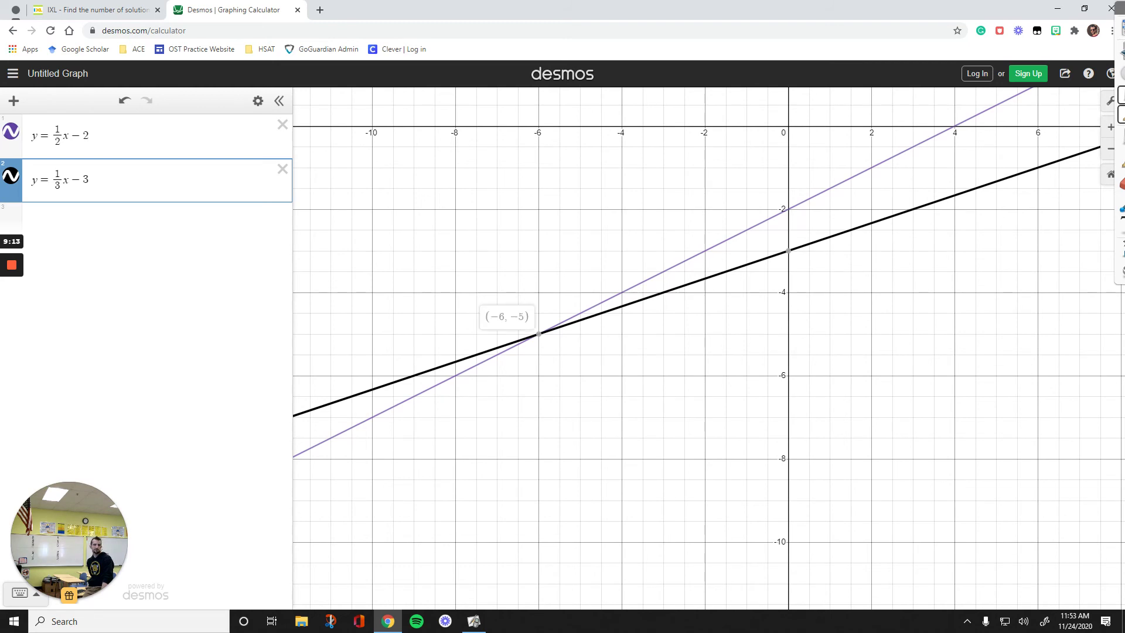
pyautogui.click(97, 10)
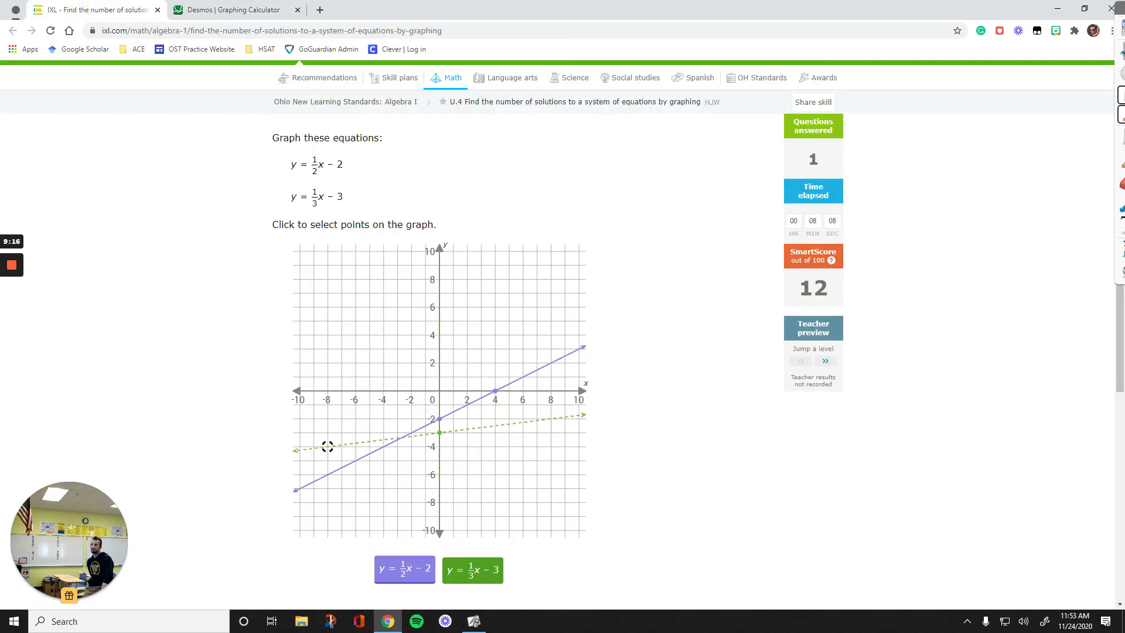
# Plot (−6, −5) to complete y = ⅓x − 3, answer 'one solution', and submit
pyautogui.click(355, 459)
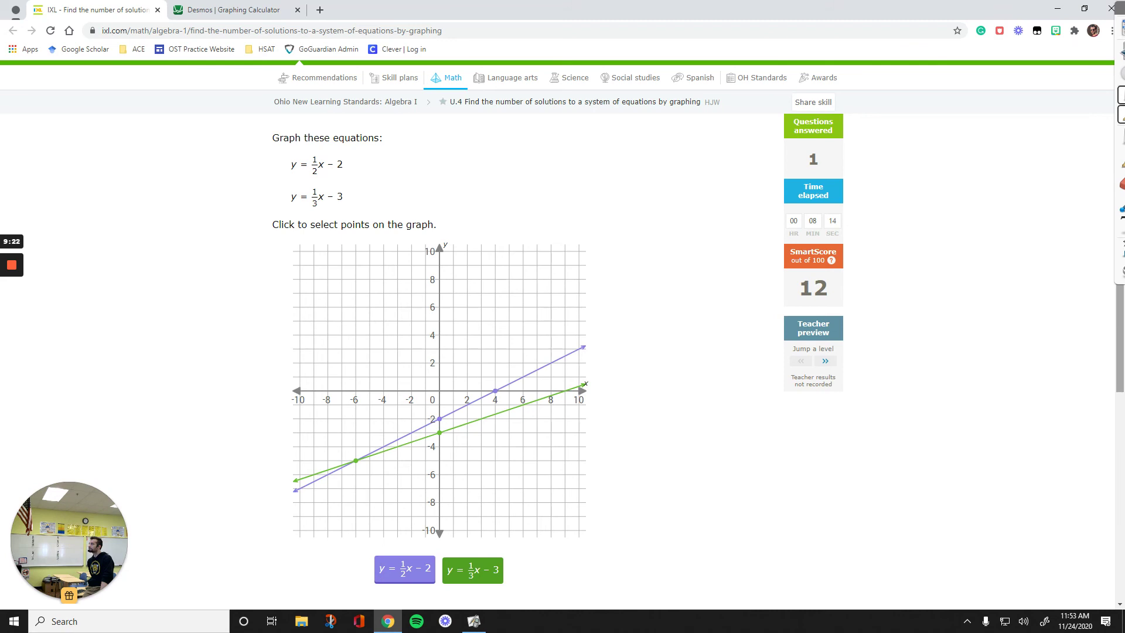
pyautogui.moveTo(1120, 337); pyautogui.dragTo(1078, 470)
pyautogui.click(464, 502)
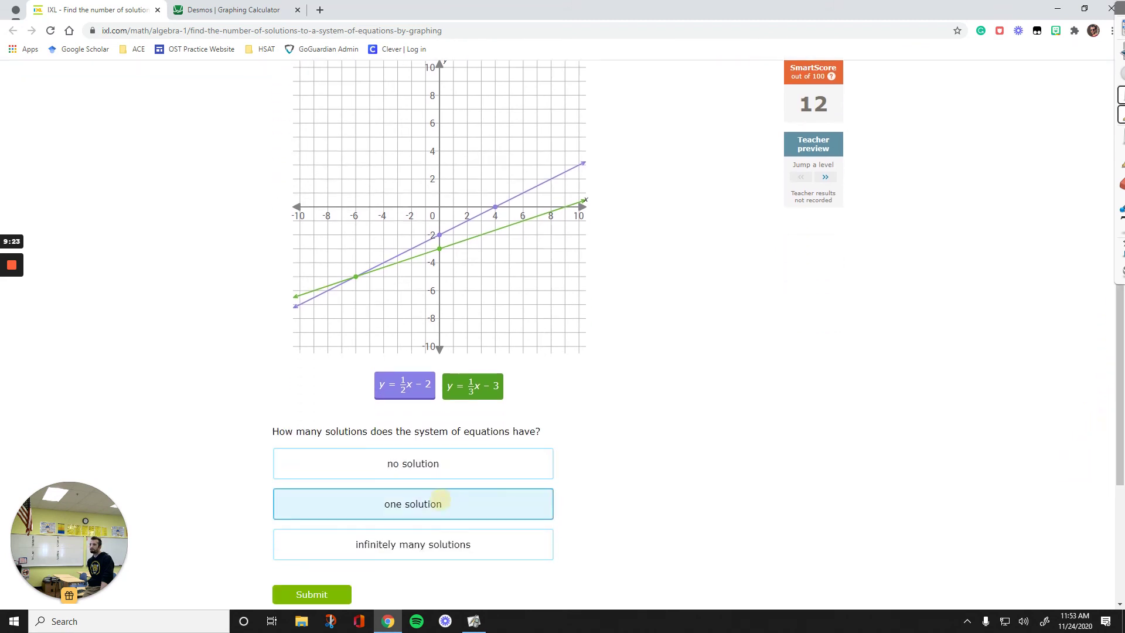
pyautogui.click(346, 594)
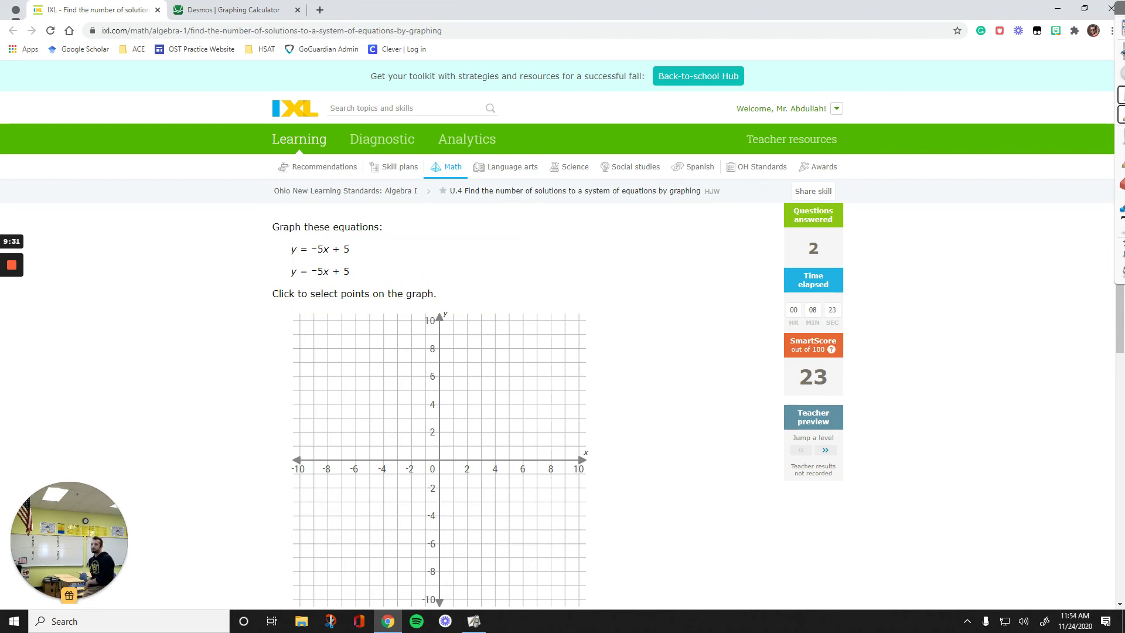
# Answer 'infinitely many solutions' for the identical pair y = −5x + 5
pyautogui.moveTo(317, 249); pyautogui.dragTo(350, 271)
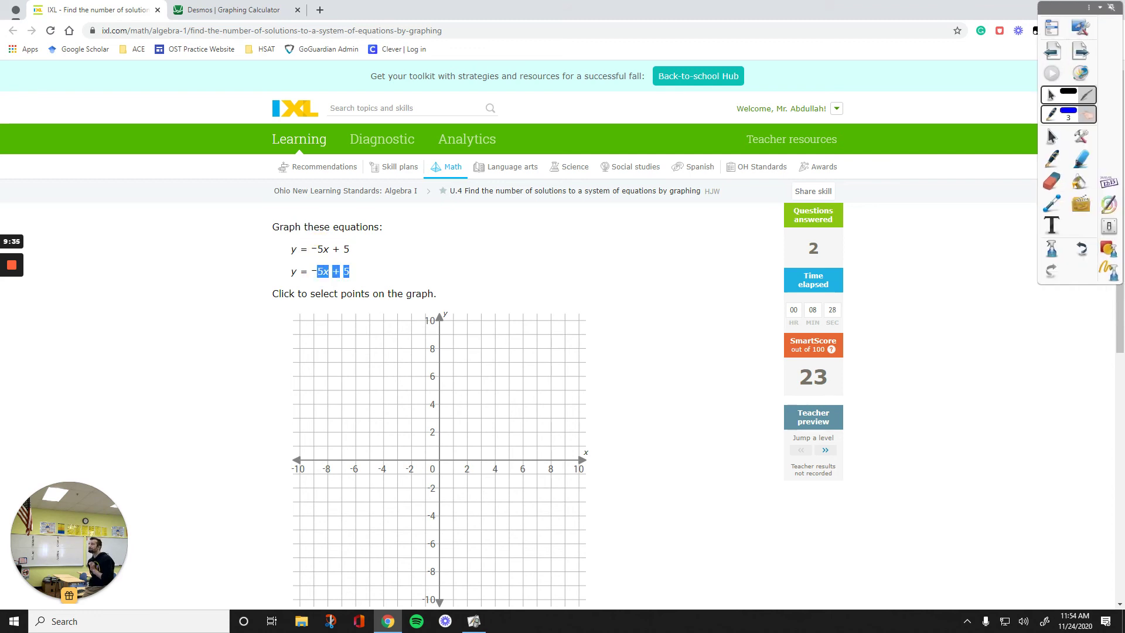
pyautogui.scroll(-4, 1093, 403)
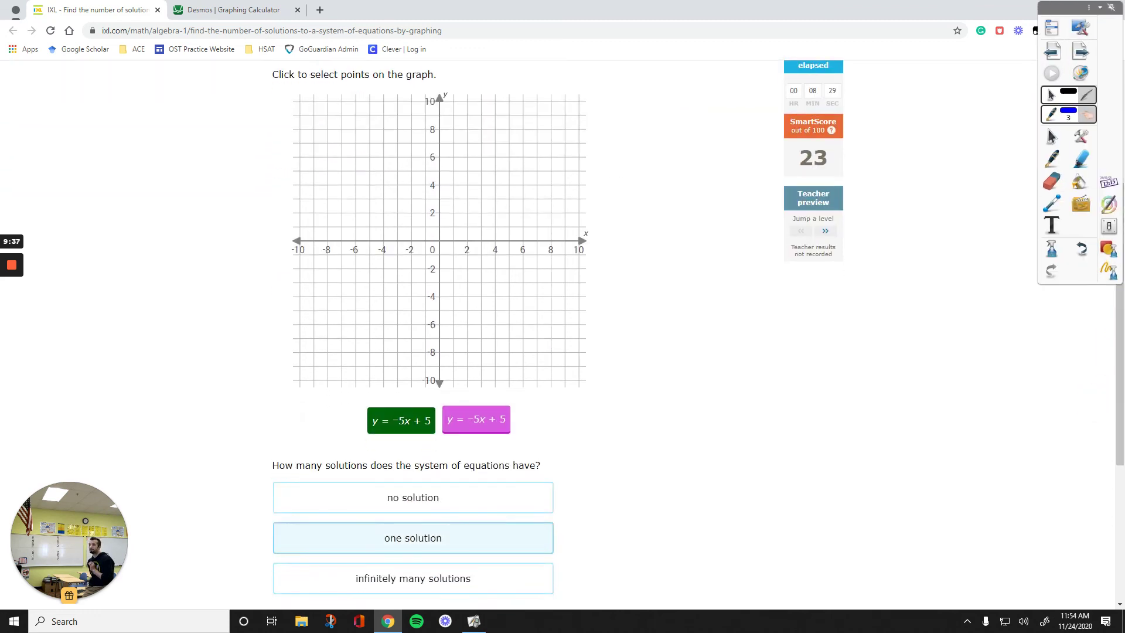
pyautogui.click(482, 579)
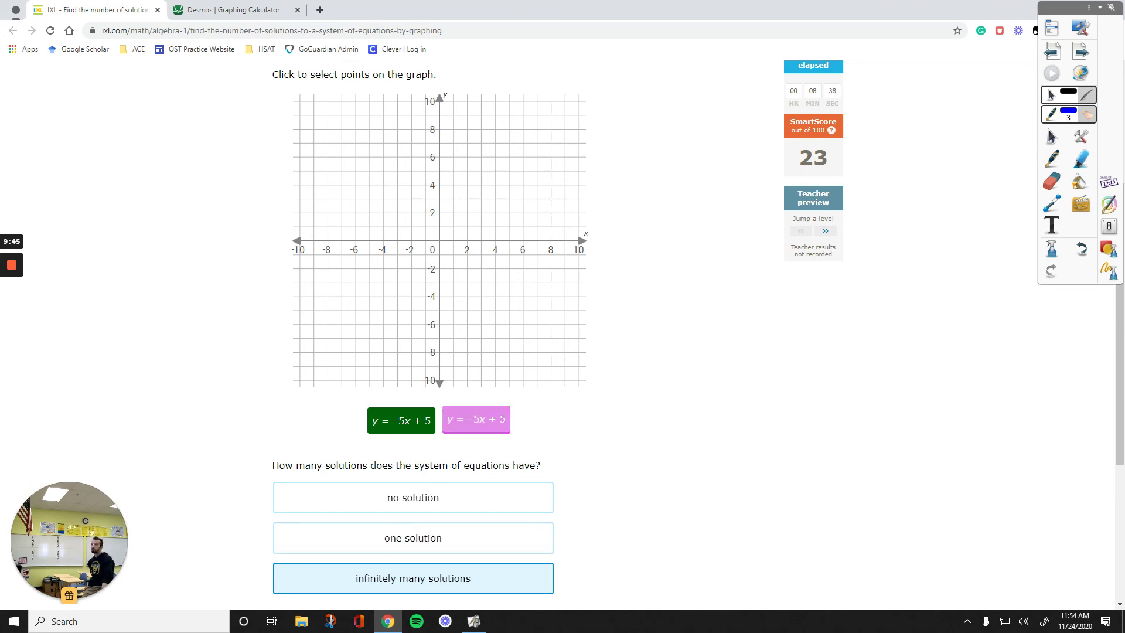
pyautogui.click(235, 9)
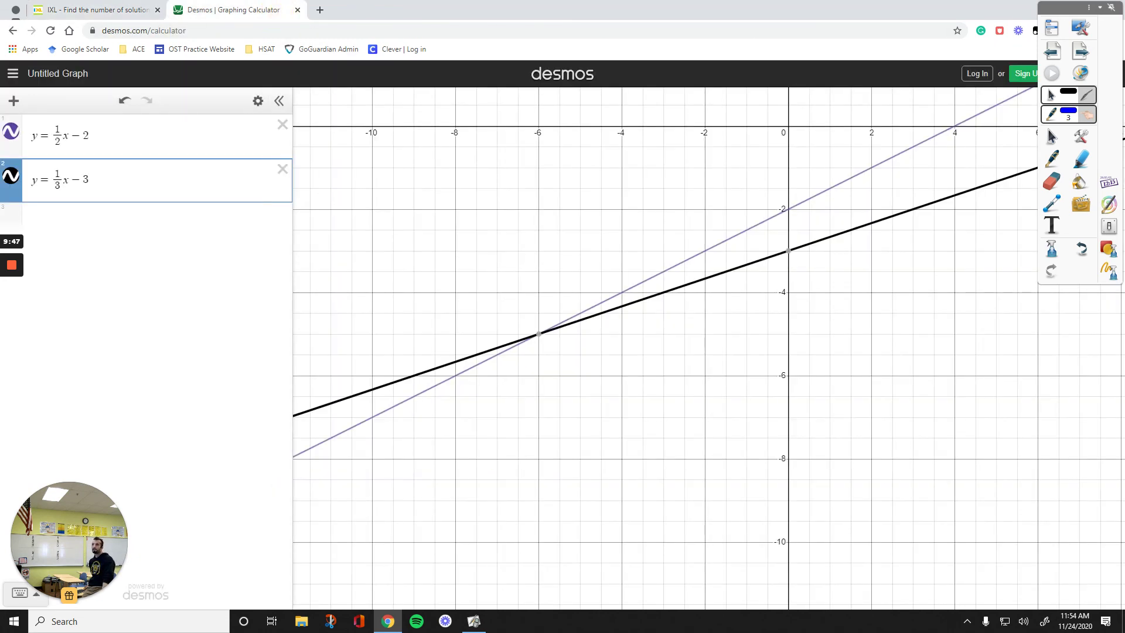
# Delete y = ⅓x − 3 in Desmos and change the remaining expression to y = −5x + 5
pyautogui.click(280, 167)
pyautogui.click(220, 126)
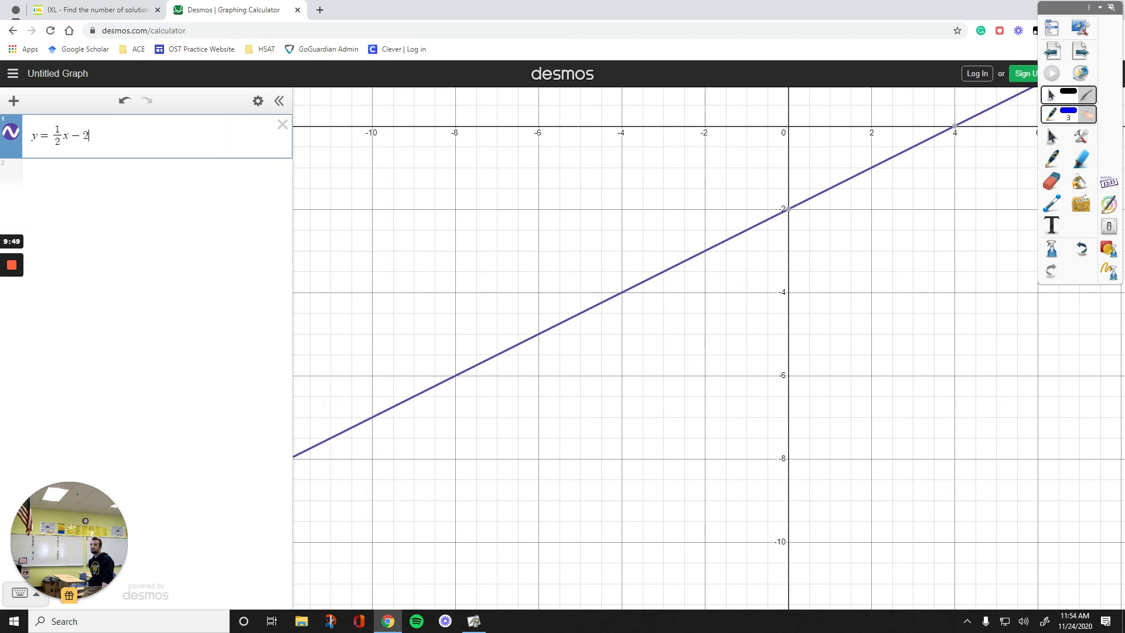
pyautogui.moveTo(51, 135); pyautogui.dragTo(117, 135)
pyautogui.write('-5')
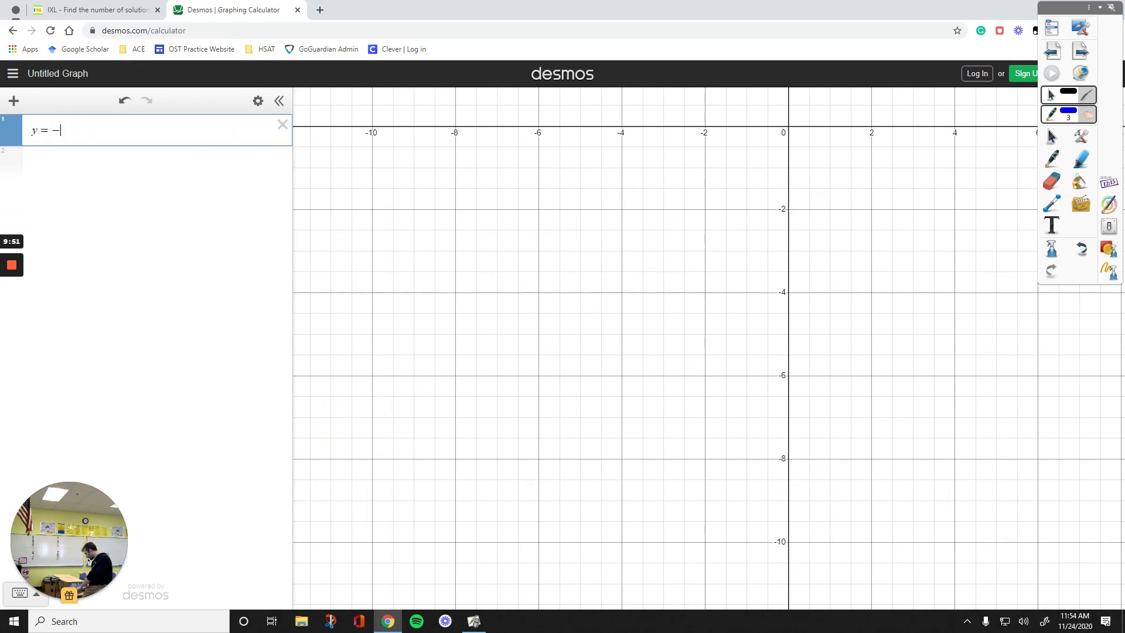
pyautogui.write('x+5')
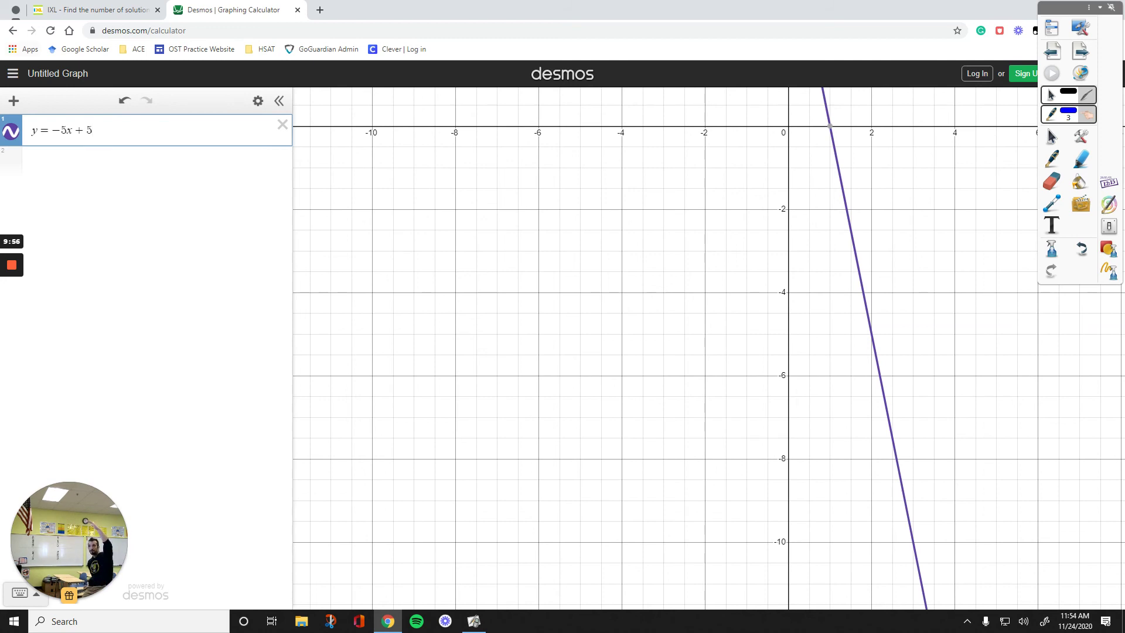
pyautogui.click(52, 10)
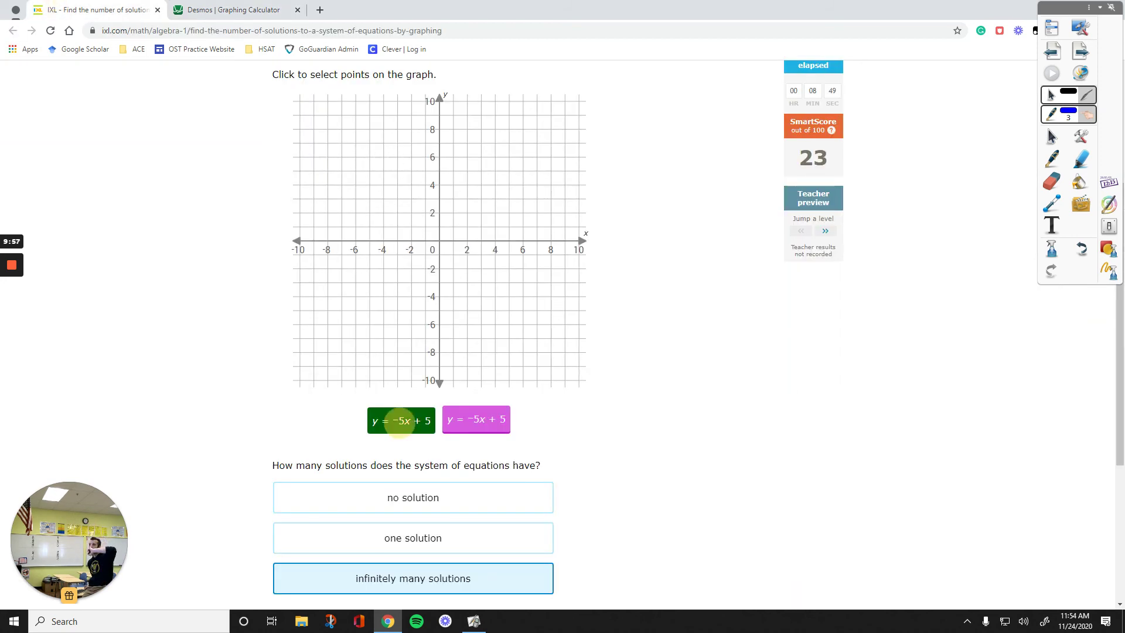
# Plot both equations in IXL through (0, 5) and (1, 0) as coinciding lines
pyautogui.click(438, 171)
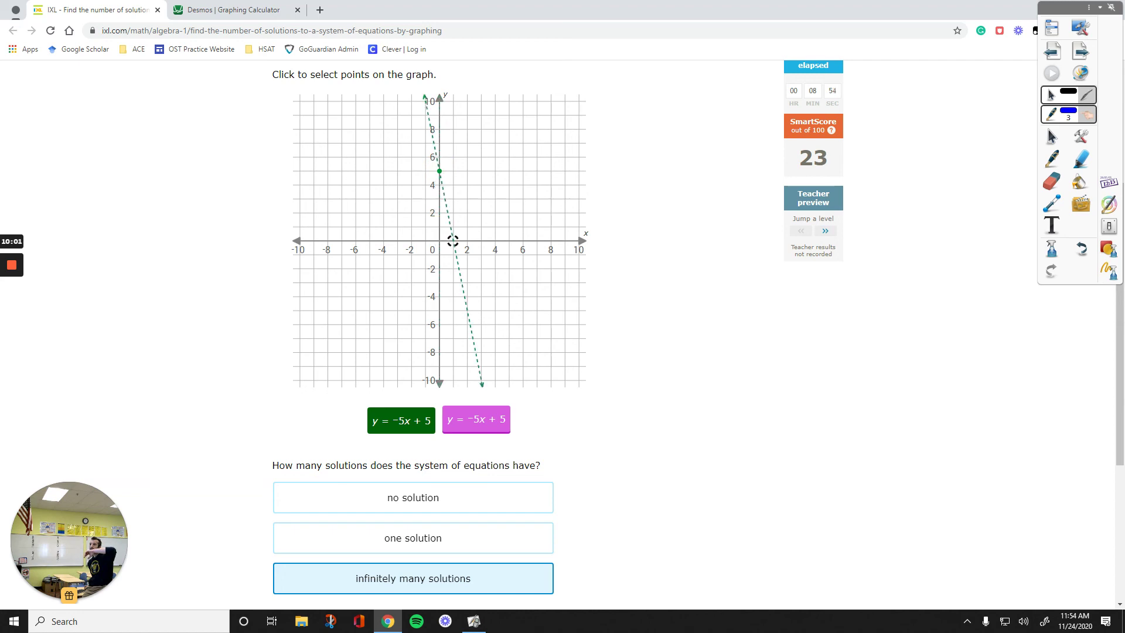
pyautogui.click(453, 241)
pyautogui.click(477, 421)
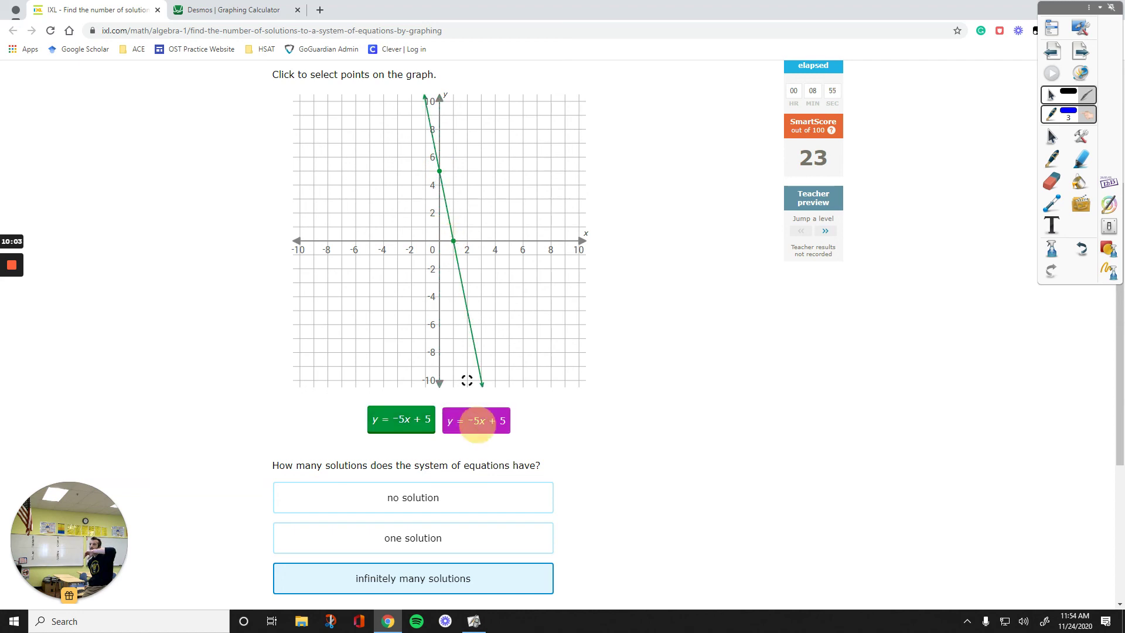
pyautogui.click(439, 171)
pyautogui.click(453, 240)
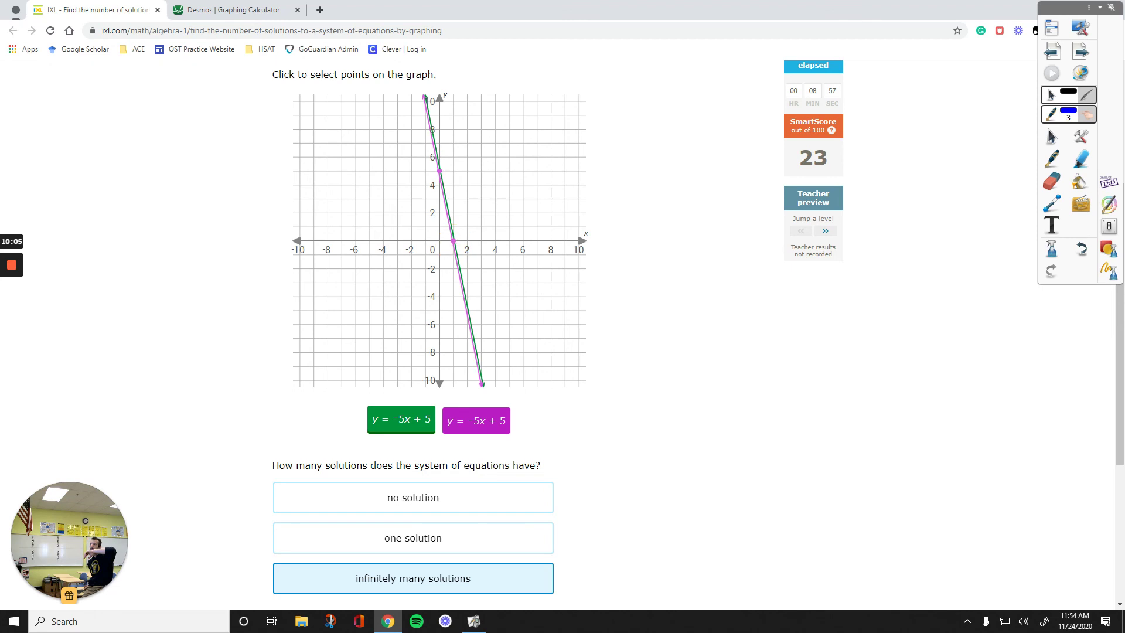
pyautogui.hotkey('ctrl', 'Tab')
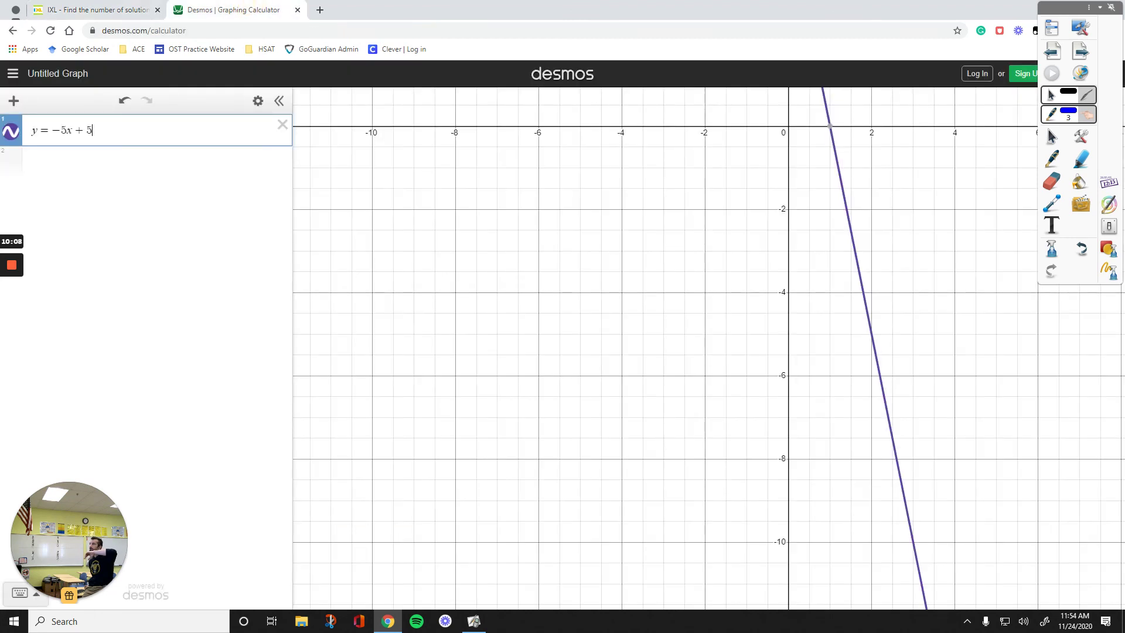
# Reveal the (1, 0) x-intercept of y = −5x + 5 in Desmos
pyautogui.click(829, 126)
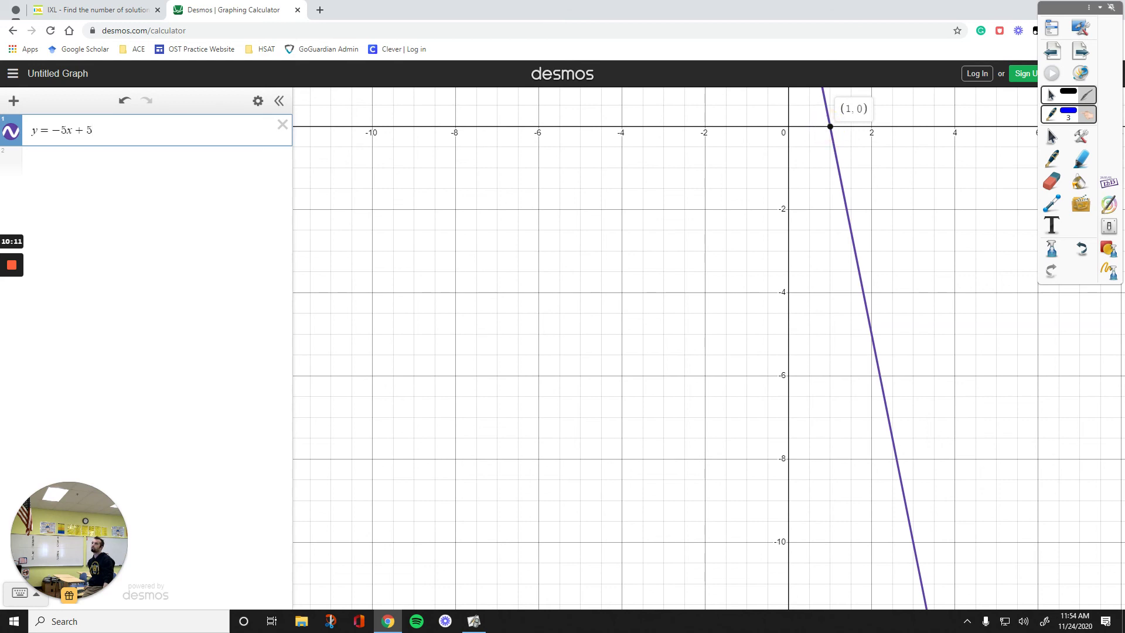
pyautogui.hotkey('ctrl', 'Tab')
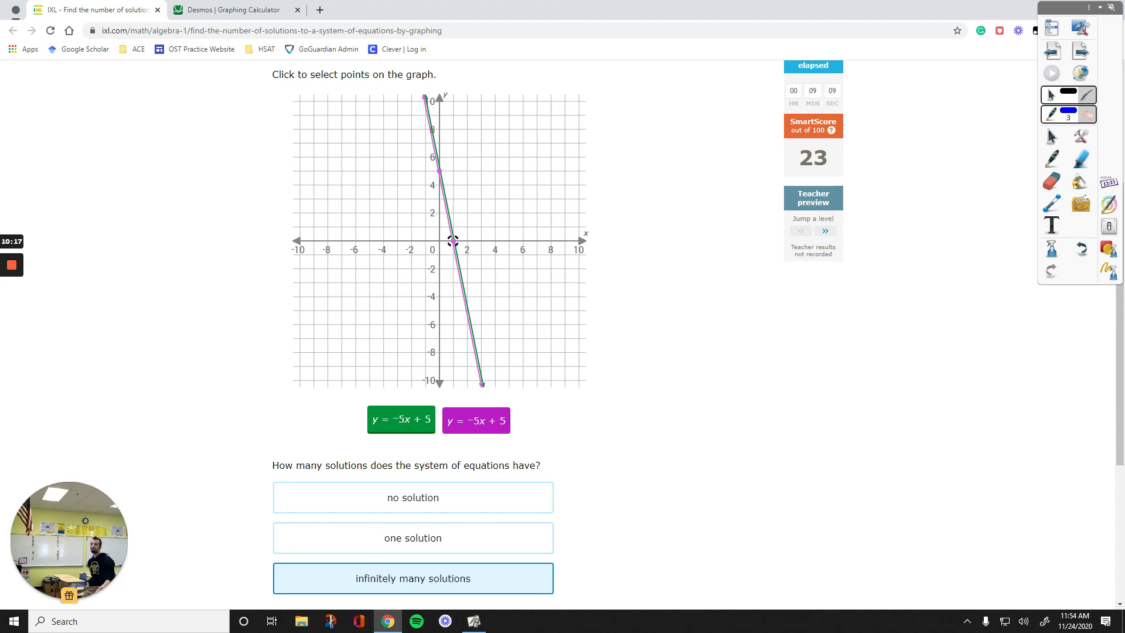
# Submit the answer and use Jump a level to reach the x − y = −2 problem
pyautogui.scroll(-1, 1071, 431)
pyautogui.click(314, 452)
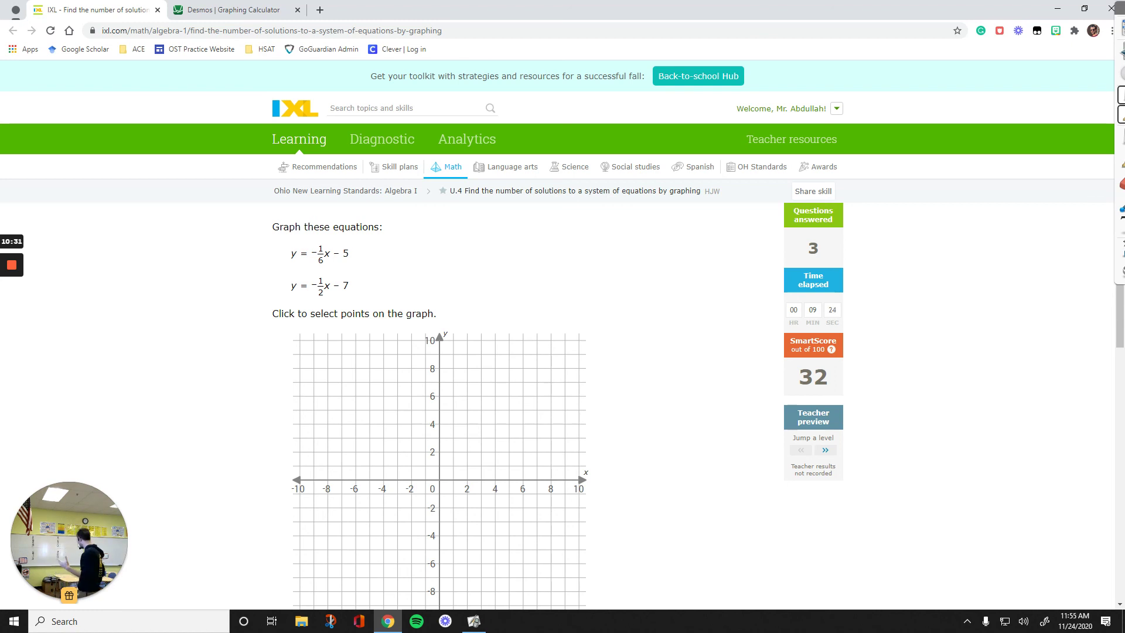
pyautogui.click(825, 449)
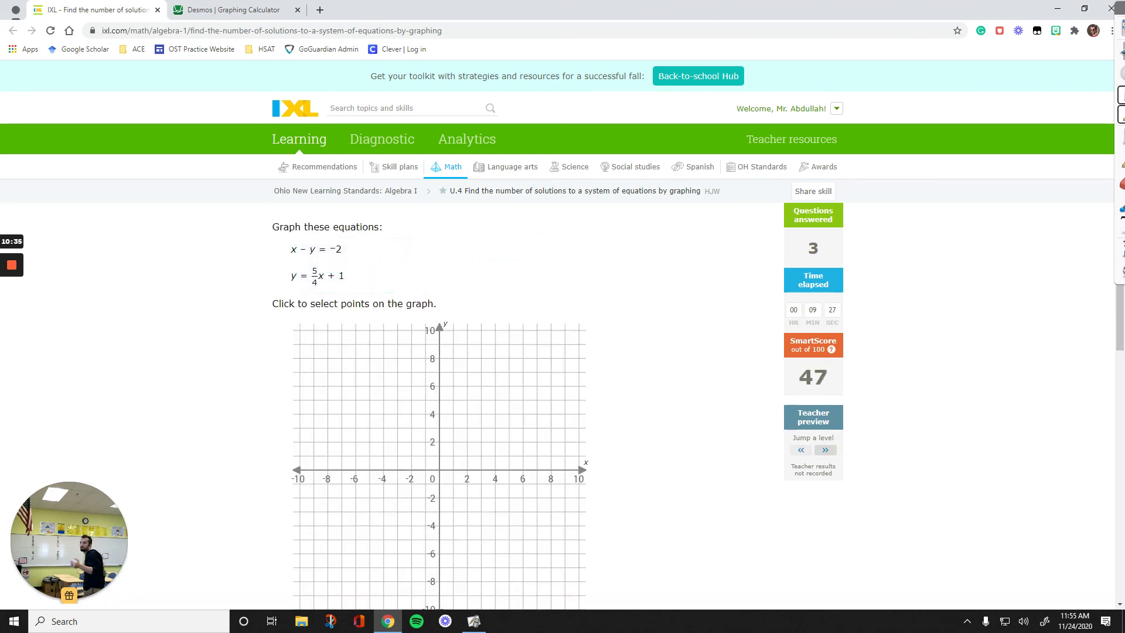
pyautogui.click(825, 449)
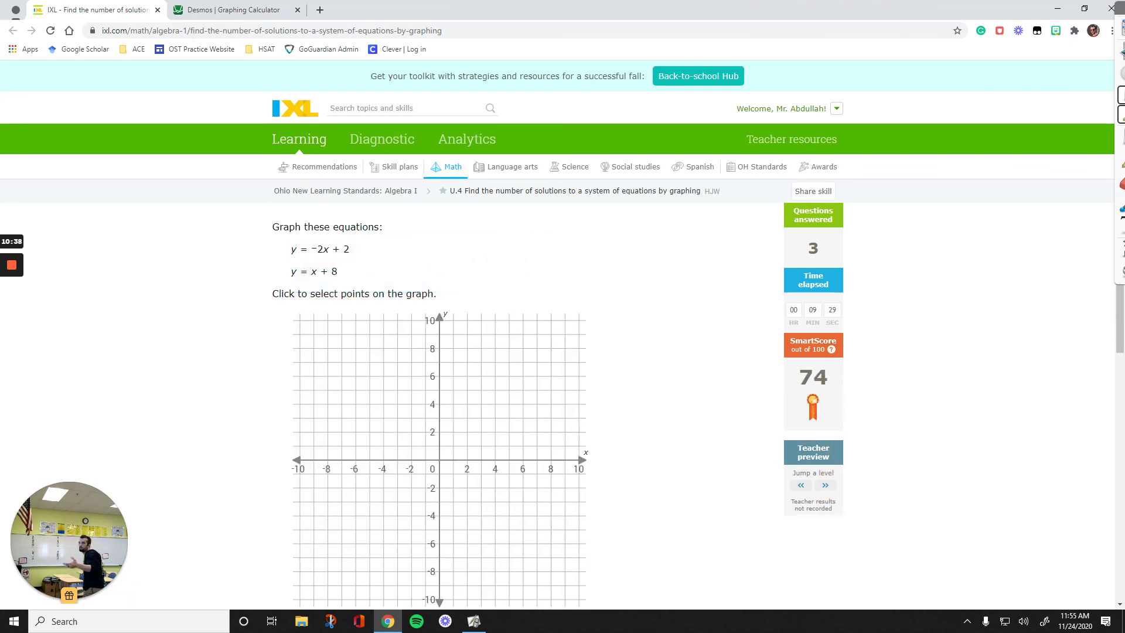
pyautogui.click(801, 485)
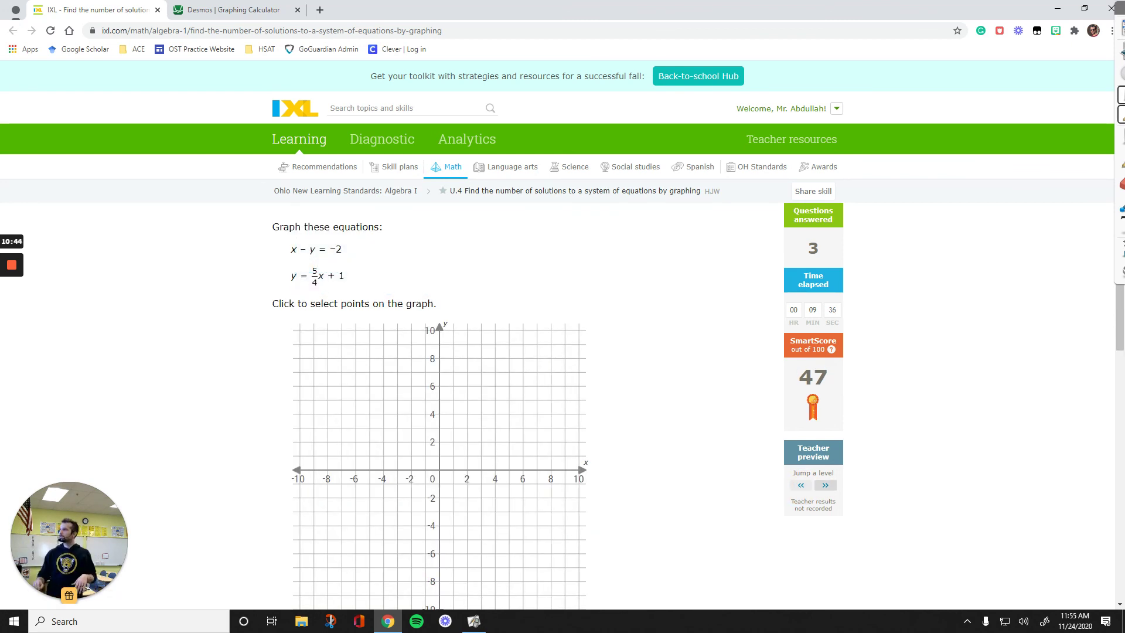
pyautogui.moveTo(256, 265); pyautogui.dragTo(395, 269)
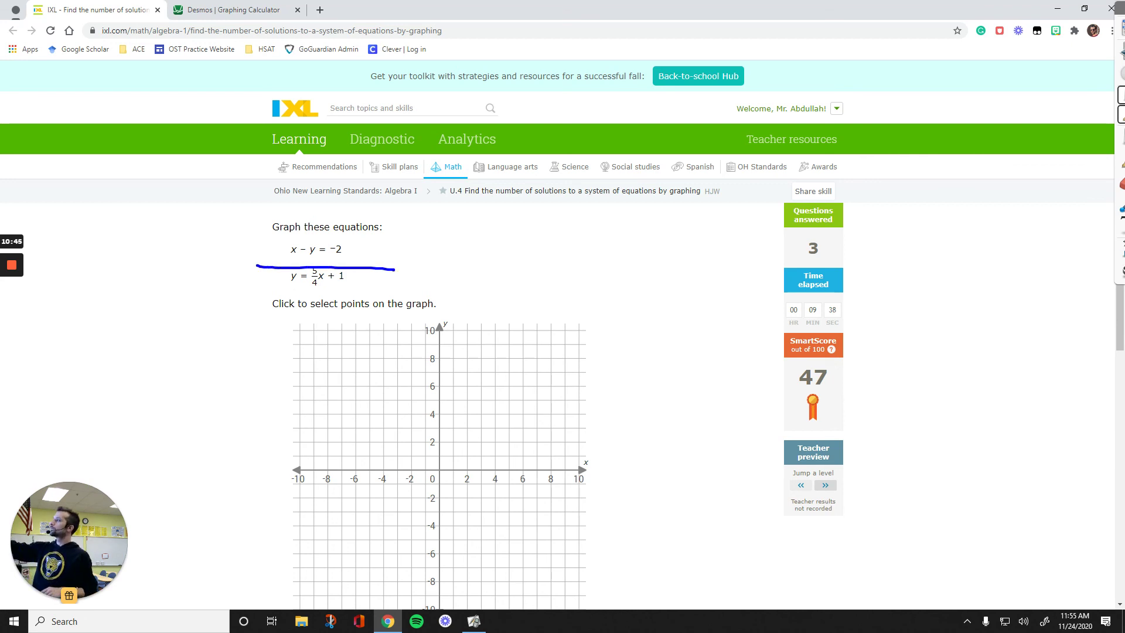
# Annotate subtracting x from both sides, writing −y = −x − 2
pyautogui.moveTo(275, 259); pyautogui.dragTo(336, 262)
pyautogui.moveTo(338, 256)
pyautogui.mouseDown()
pyautogui.moveTo(340, 266)
pyautogui.moveTo(284, 270)
pyautogui.mouseUp()
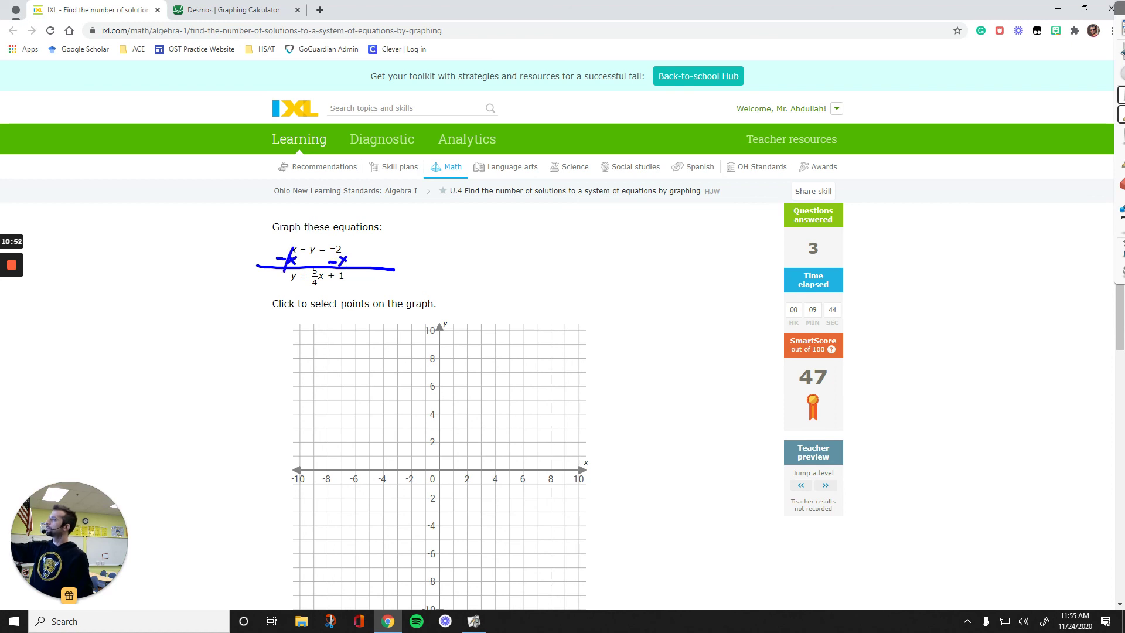
pyautogui.moveTo(386, 255)
pyautogui.mouseDown()
pyautogui.moveTo(433, 250)
pyautogui.moveTo(432, 260)
pyautogui.moveTo(472, 248)
pyautogui.mouseUp()
pyautogui.moveTo(475, 244); pyautogui.dragTo(480, 268)
pyautogui.moveTo(494, 247); pyautogui.dragTo(507, 251)
pyautogui.moveTo(521, 250); pyautogui.dragTo(549, 252)
pyautogui.moveTo(551, 242)
pyautogui.mouseDown()
pyautogui.moveTo(541, 253)
pyautogui.moveTo(593, 250)
pyautogui.mouseUp()
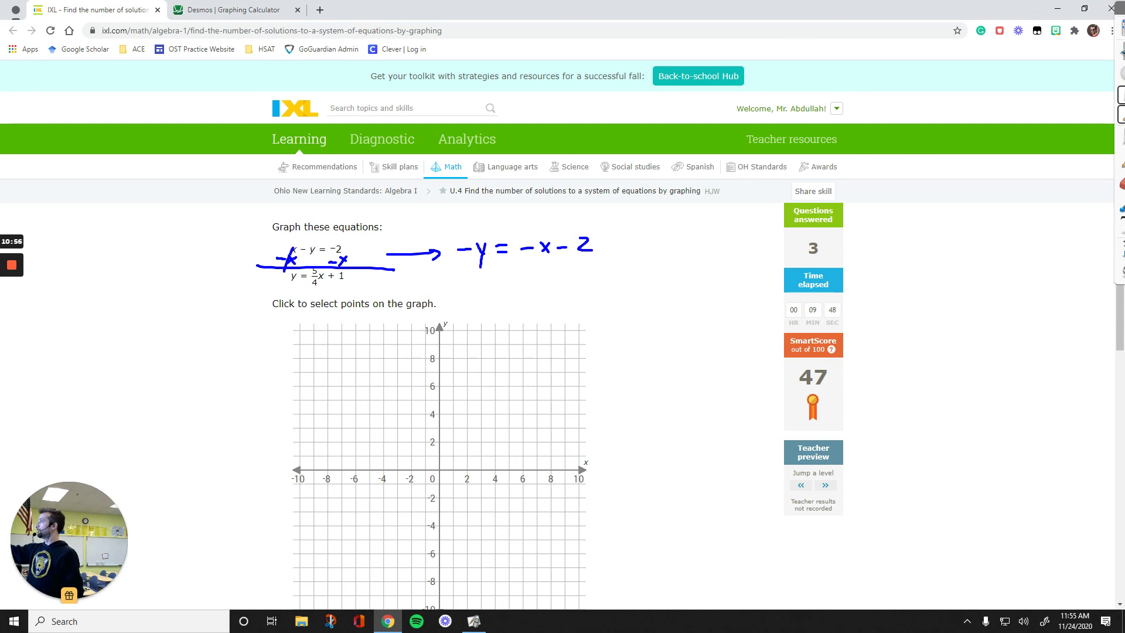
pyautogui.moveTo(458, 262)
pyautogui.mouseDown()
pyautogui.moveTo(488, 258)
pyautogui.moveTo(472, 278)
pyautogui.mouseUp()
# Annotate dividing by −1, write y = x + 2, and circle it
pyautogui.moveTo(475, 272)
pyautogui.mouseDown()
pyautogui.moveTo(479, 289)
pyautogui.moveTo(544, 258)
pyautogui.moveTo(535, 283)
pyautogui.mouseUp()
pyautogui.moveTo(567, 262); pyautogui.dragTo(588, 260)
pyautogui.moveTo(565, 281)
pyautogui.mouseDown()
pyautogui.moveTo(580, 275)
pyautogui.moveTo(585, 290)
pyautogui.mouseUp()
pyautogui.moveTo(464, 240); pyautogui.dragTo(498, 311)
pyautogui.moveTo(502, 299)
pyautogui.mouseDown()
pyautogui.moveTo(497, 332)
pyautogui.moveTo(523, 315)
pyautogui.mouseUp()
pyautogui.moveTo(536, 302)
pyautogui.mouseDown()
pyautogui.moveTo(547, 314)
pyautogui.moveTo(535, 316)
pyautogui.mouseUp()
pyautogui.moveTo(549, 309); pyautogui.dragTo(588, 317)
pyautogui.moveTo(481, 333)
pyautogui.mouseDown()
pyautogui.moveTo(561, 331)
pyautogui.moveTo(512, 293)
pyautogui.moveTo(476, 334)
pyautogui.mouseUp()
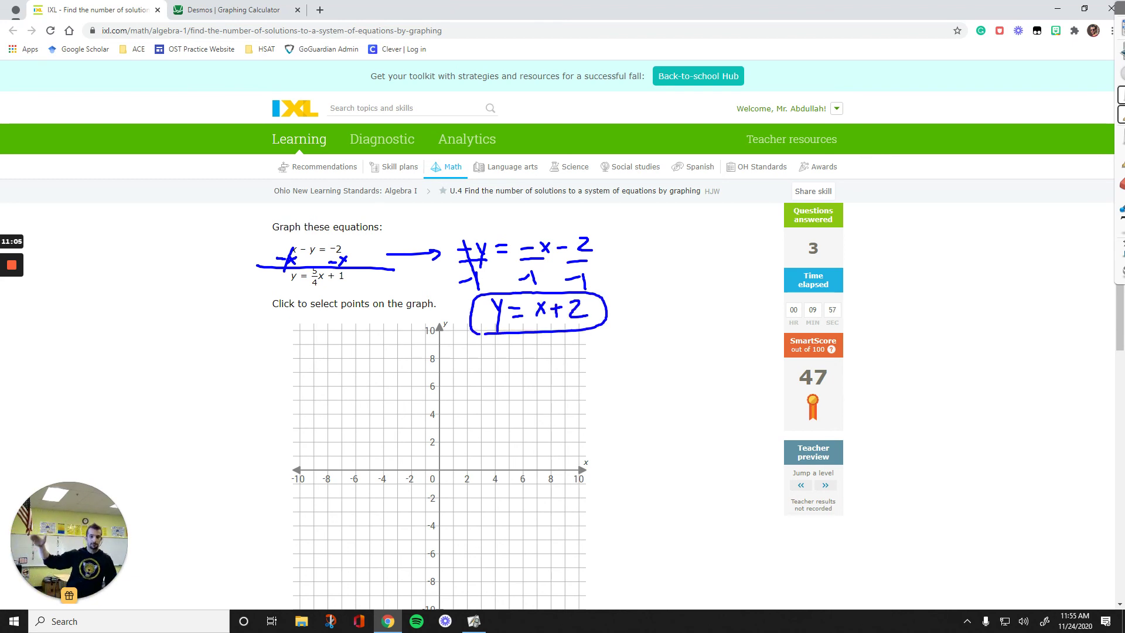